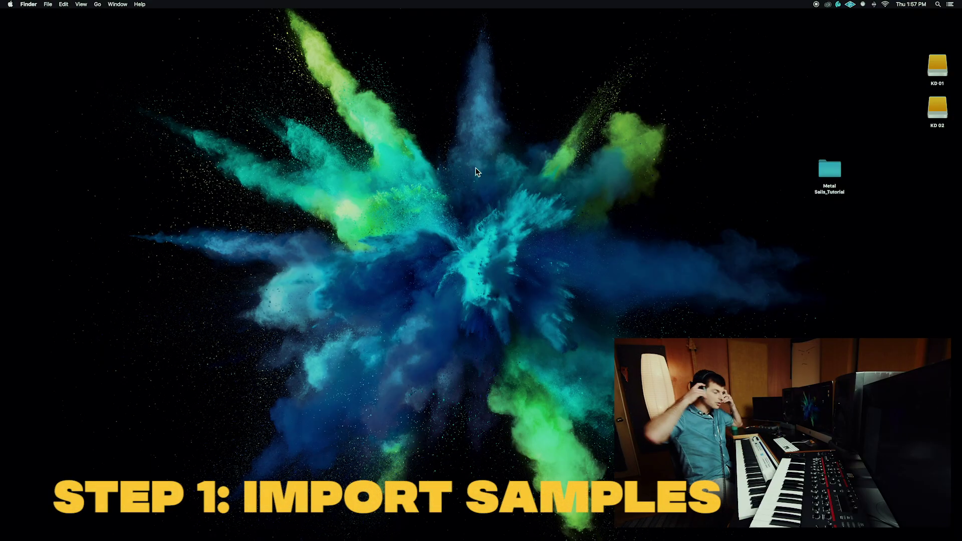
# - Start Kontakt 5 and create a new empty instrument from Load/Save
pyautogui.click(259, 533)
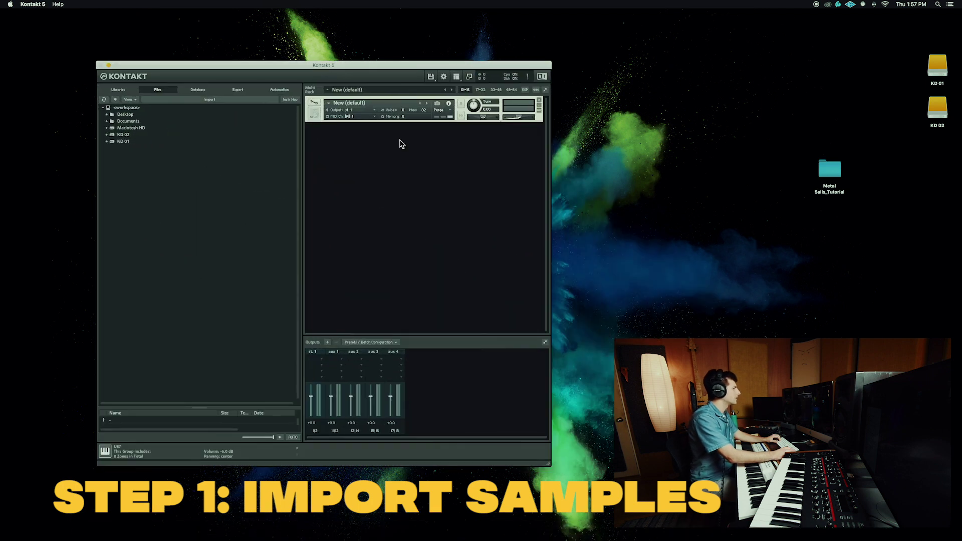
pyautogui.click(431, 78)
pyautogui.click(430, 78)
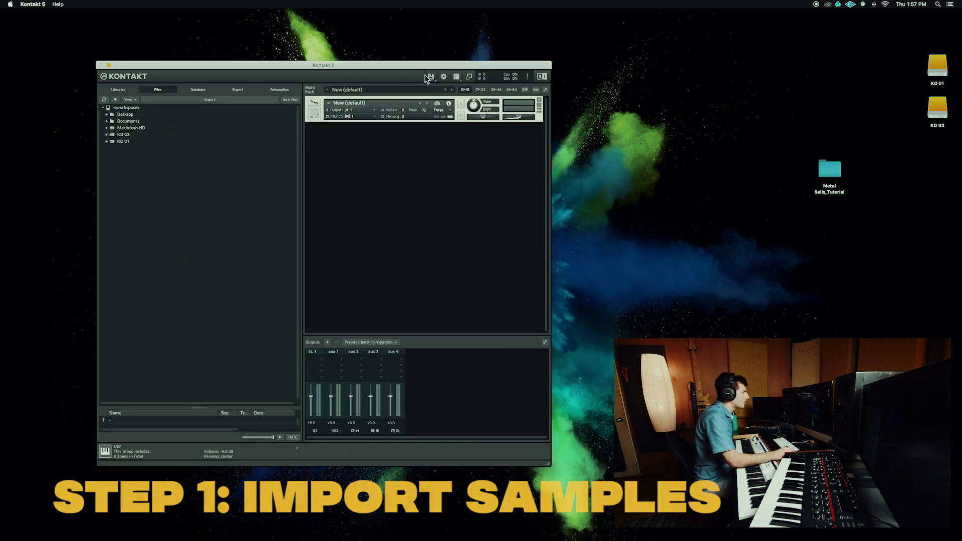
pyautogui.click(430, 78)
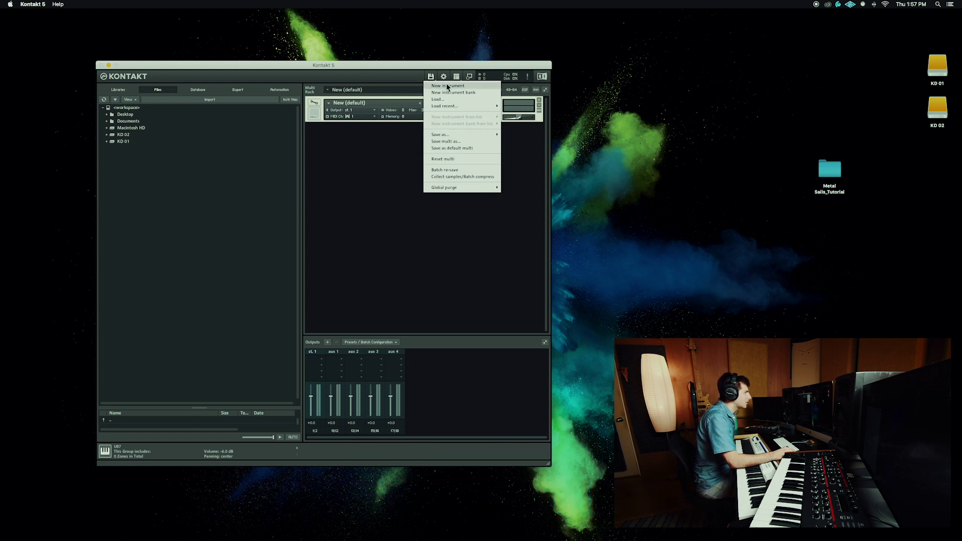
pyautogui.click(445, 87)
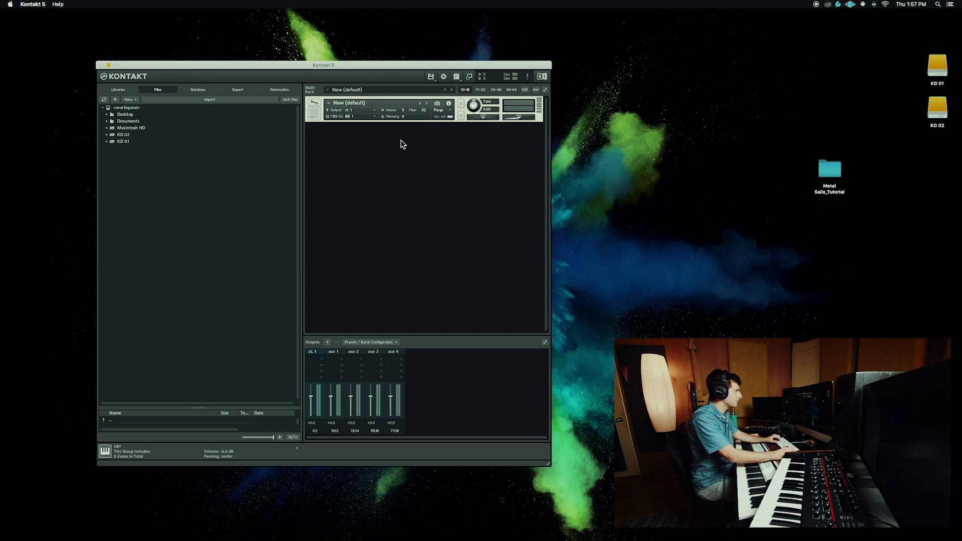
# - In Edit Mode, rename the group 'Metal Sails' and show the Mapping Editor
pyautogui.click(317, 105)
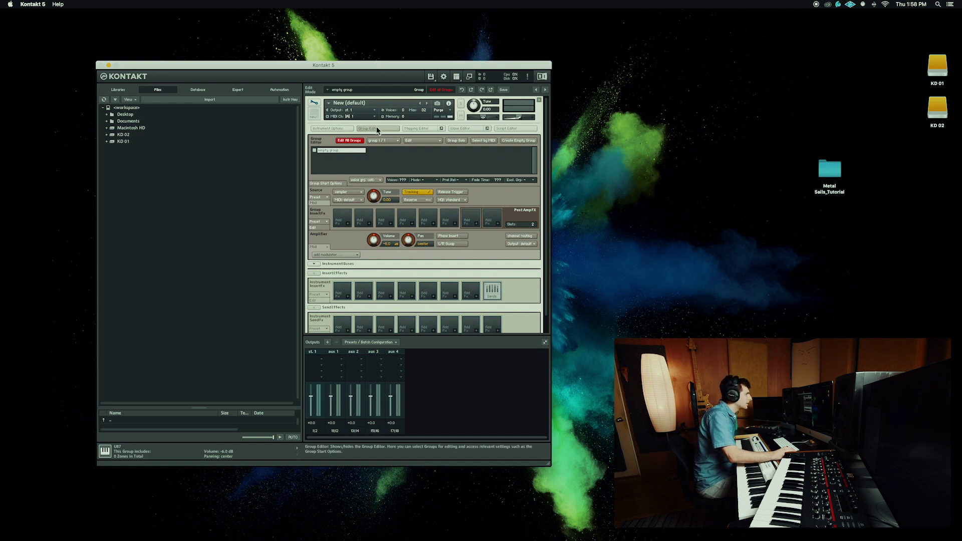
pyautogui.doubleClick(341, 151)
pyautogui.write('Metal S')
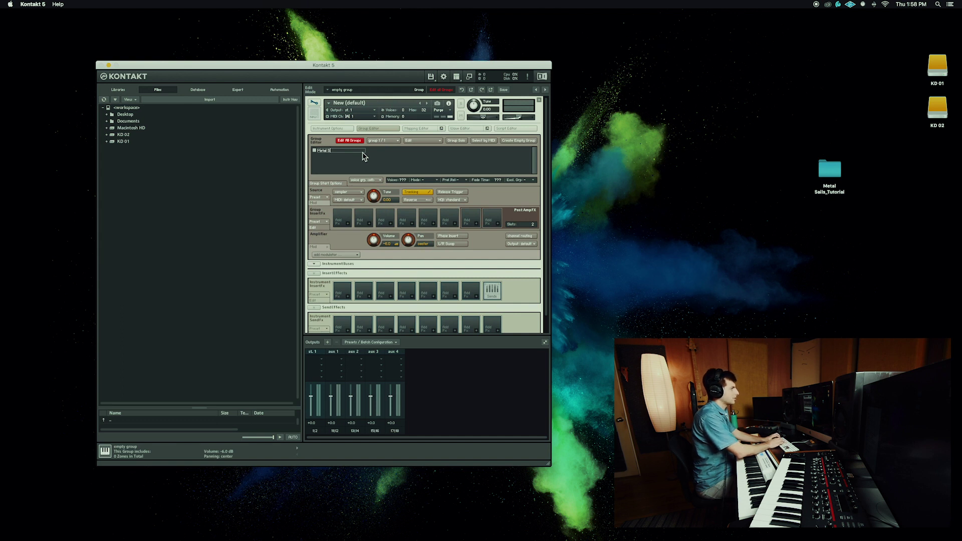
pyautogui.write('ails')
pyautogui.press('Return')
pyautogui.click(417, 129)
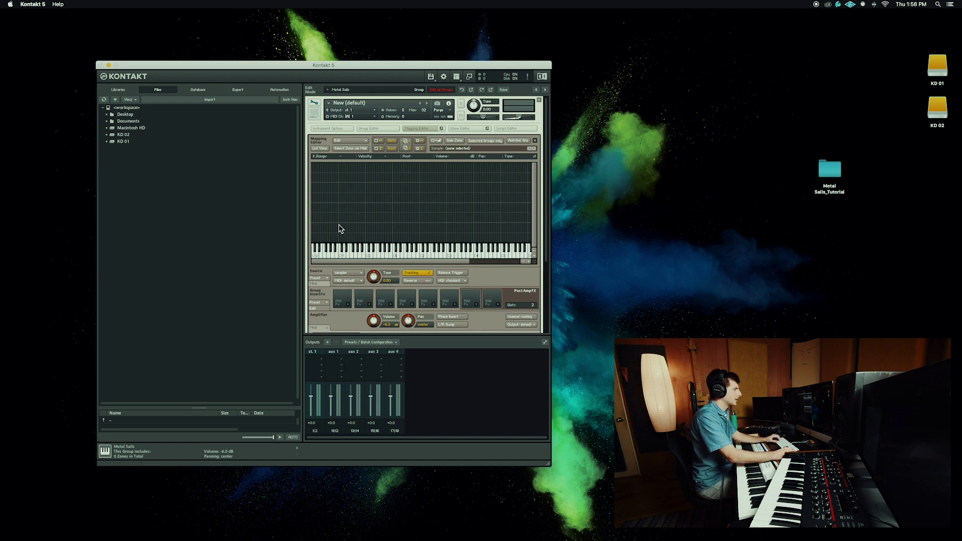
# - Open Metal Sails_Tutorial > Metal Sails SAMPLES_Tutorial and select Metal Sails_Deep Hits 1.wav
pyautogui.doubleClick(827, 169)
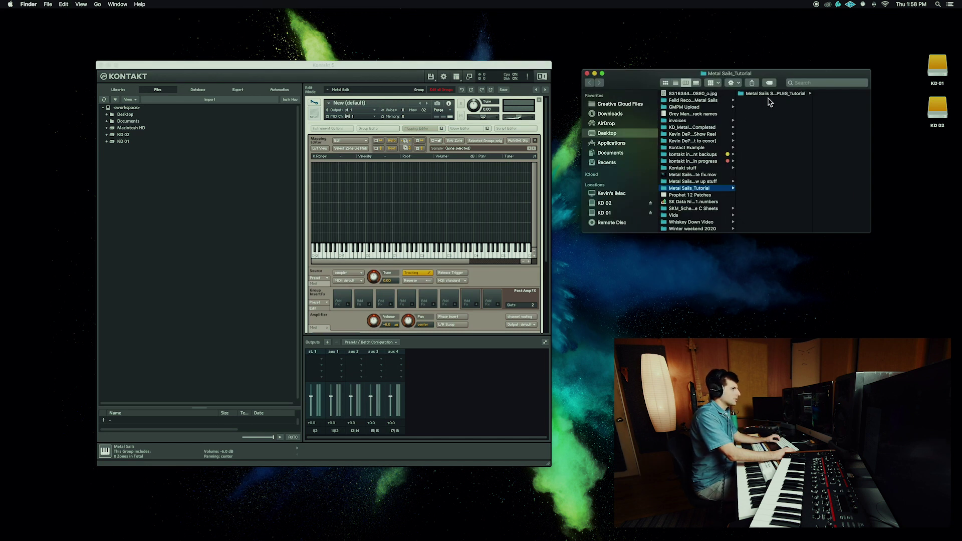
pyautogui.click(781, 95)
pyautogui.doubleClick(868, 231)
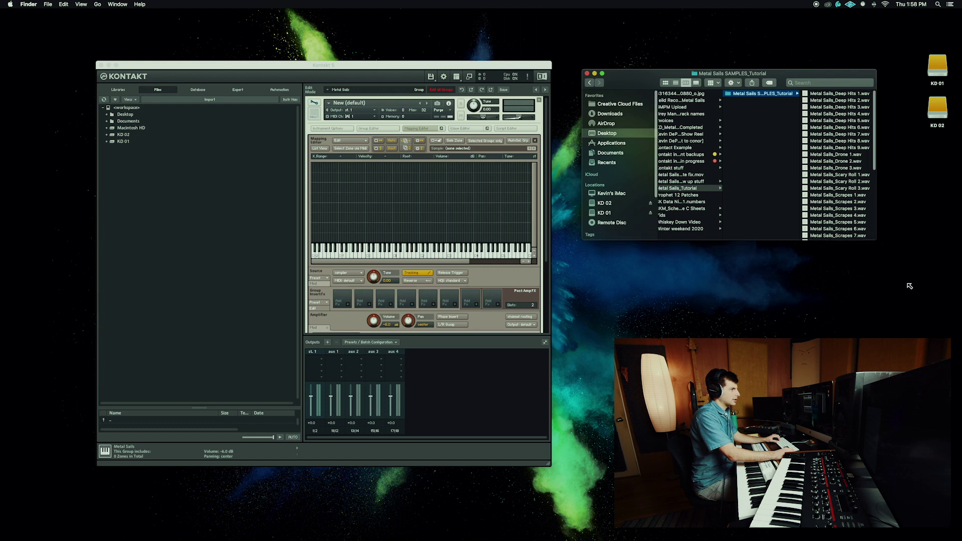
pyautogui.click(859, 93)
# - Preview Deep Hits 1 through 5 in Quick Look, then reselect Deep Hits 1.wav
pyautogui.press('space')
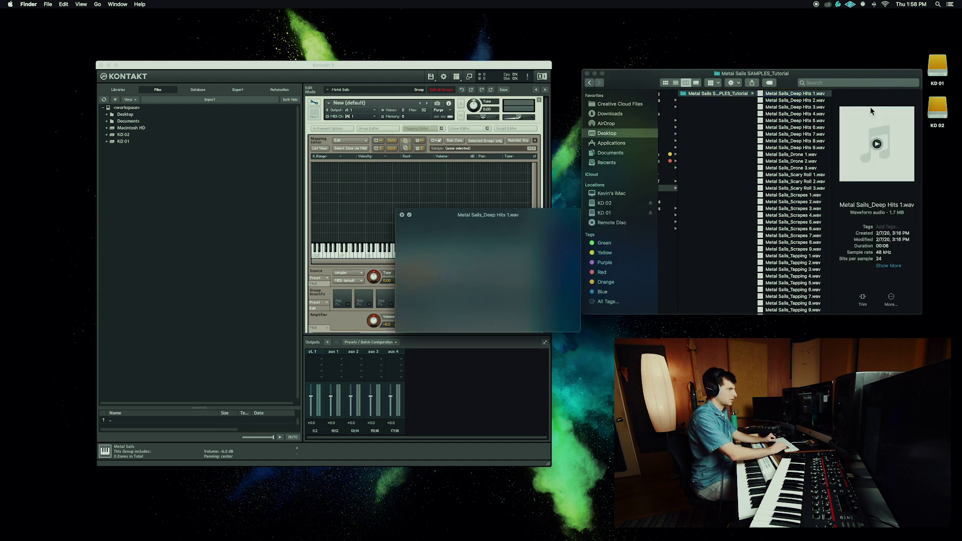
pyautogui.press('Down')
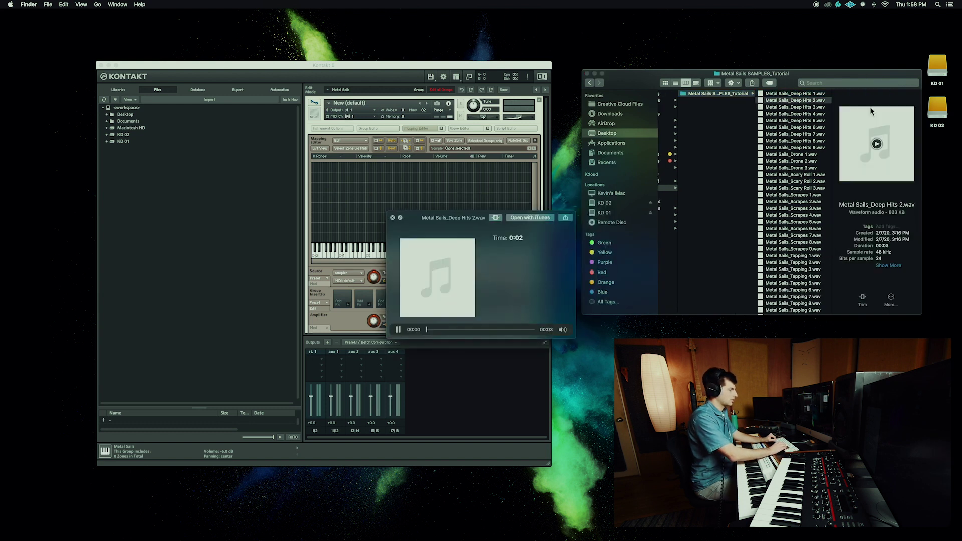
pyautogui.press('Down')
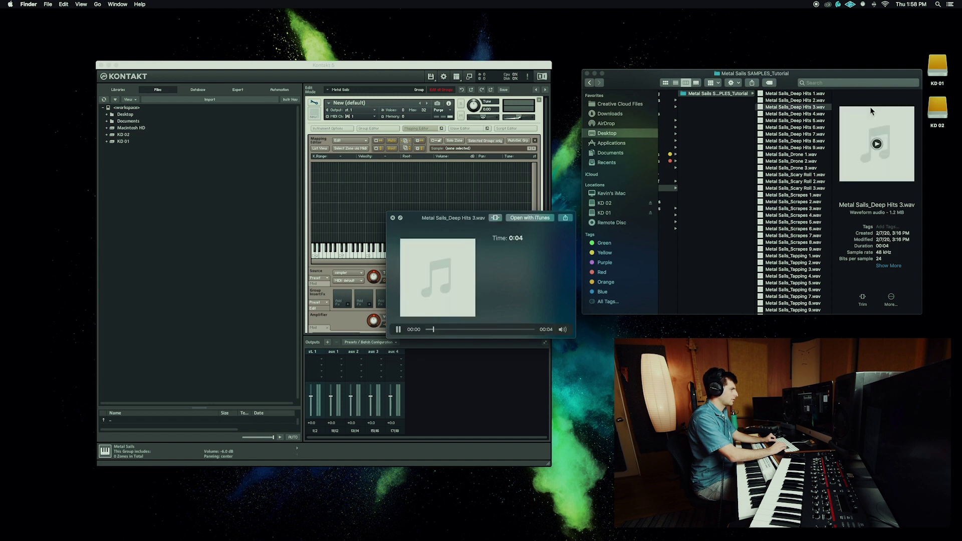
pyautogui.press('Down')
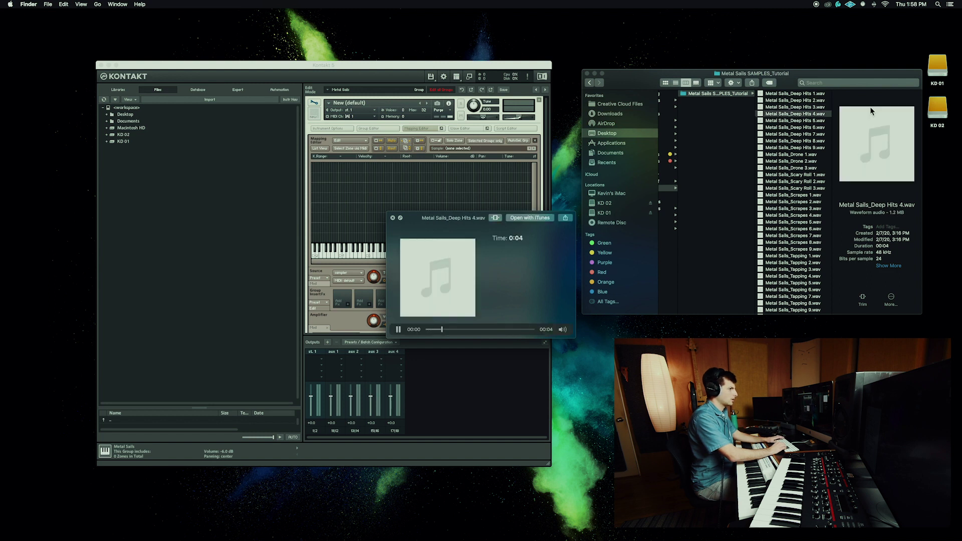
pyautogui.press('Down')
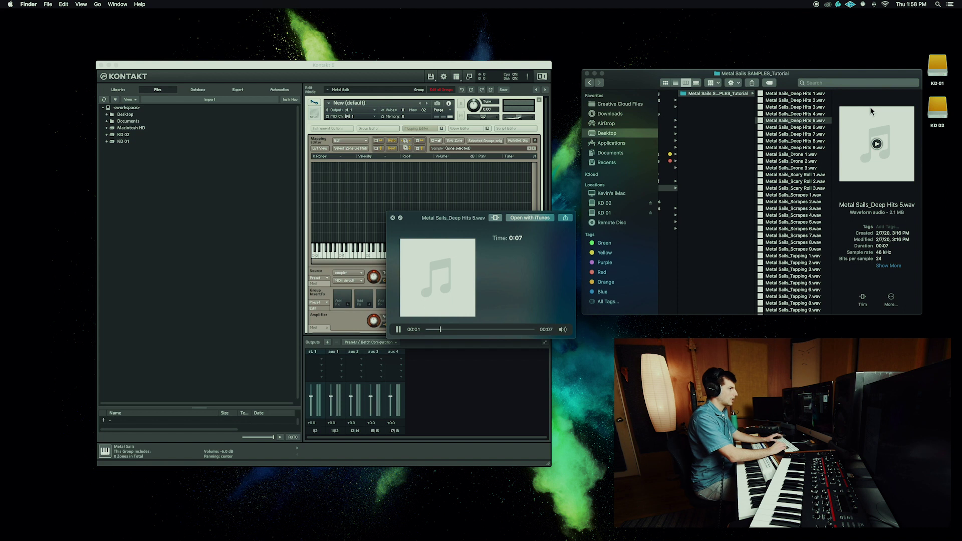
pyautogui.press('space')
pyautogui.click(780, 95)
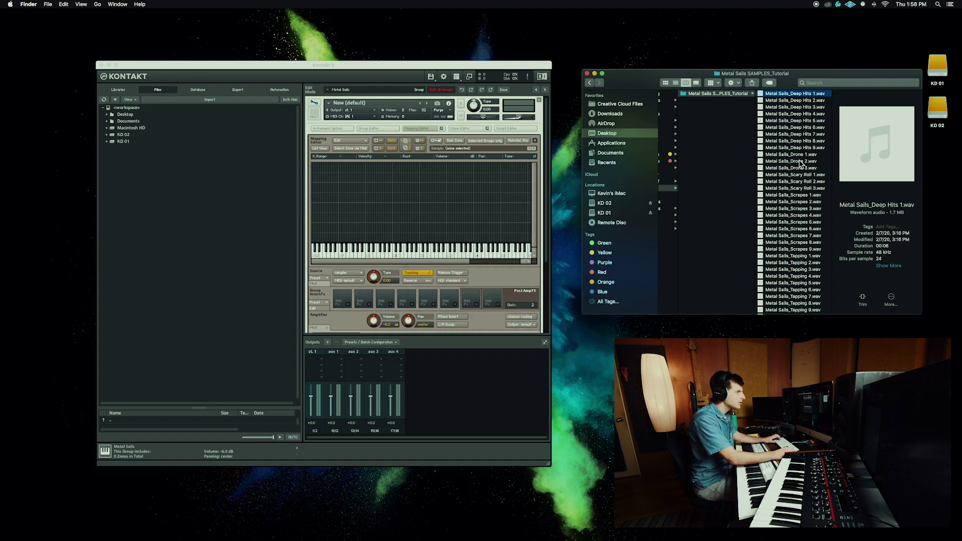
# - Select all nine Deep Hits samples in the Finder list
pyautogui.keyDown('shift'); pyautogui.click(775, 149); pyautogui.keyUp('shift')
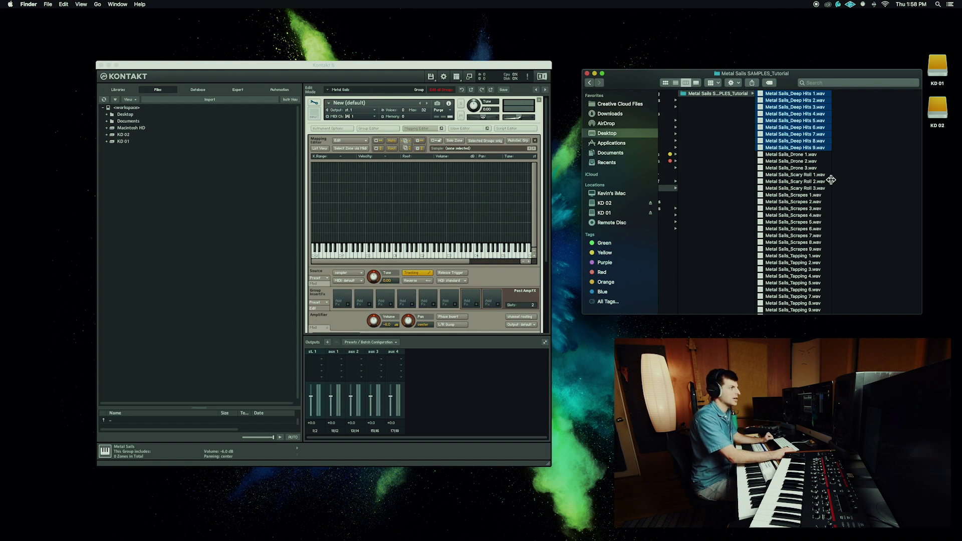
pyautogui.moveTo(832, 181); pyautogui.dragTo(885, 181)
pyautogui.scroll(-1, 871, 209)
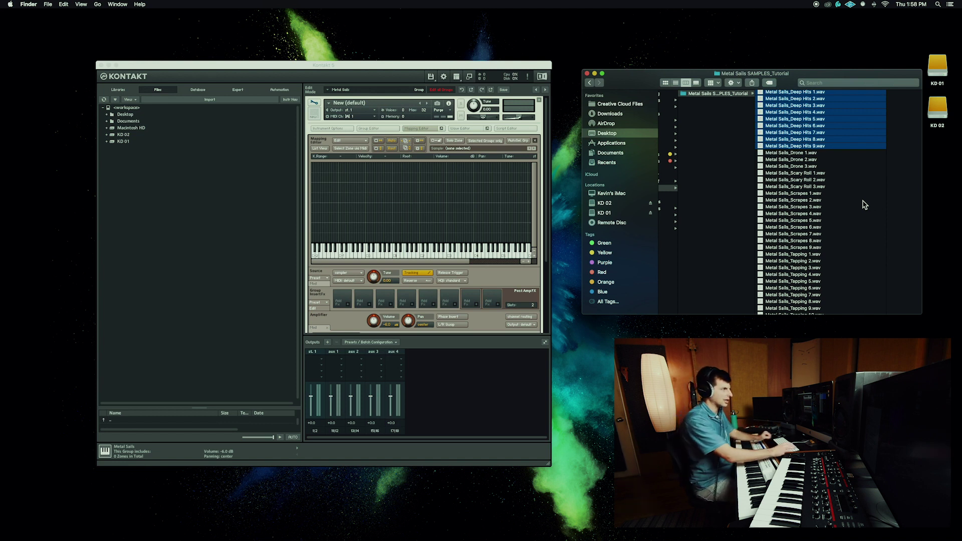
pyautogui.scroll(1, 805, 144)
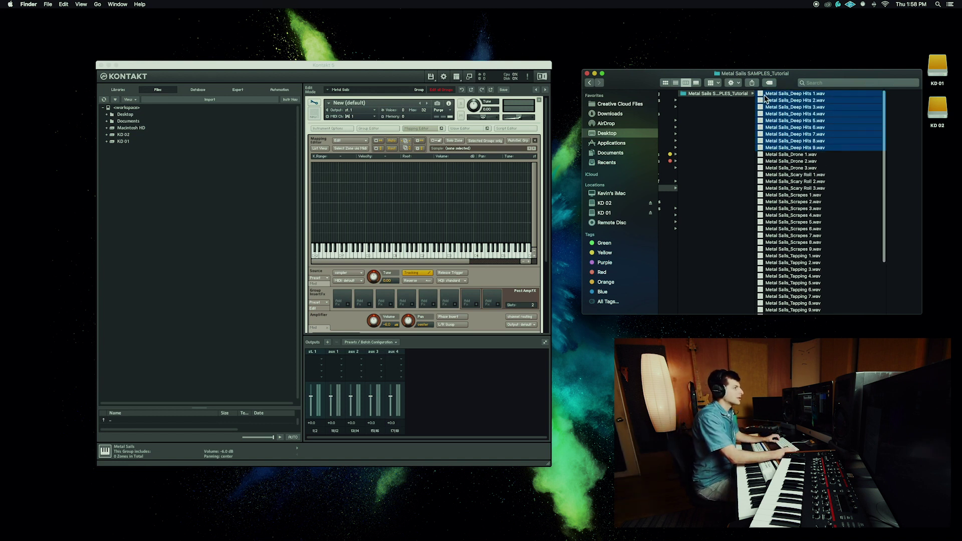
# - Drop the Deep Hits samples onto the key-map and shift the zone one key higher
pyautogui.moveTo(762, 98); pyautogui.dragTo(795, 121)
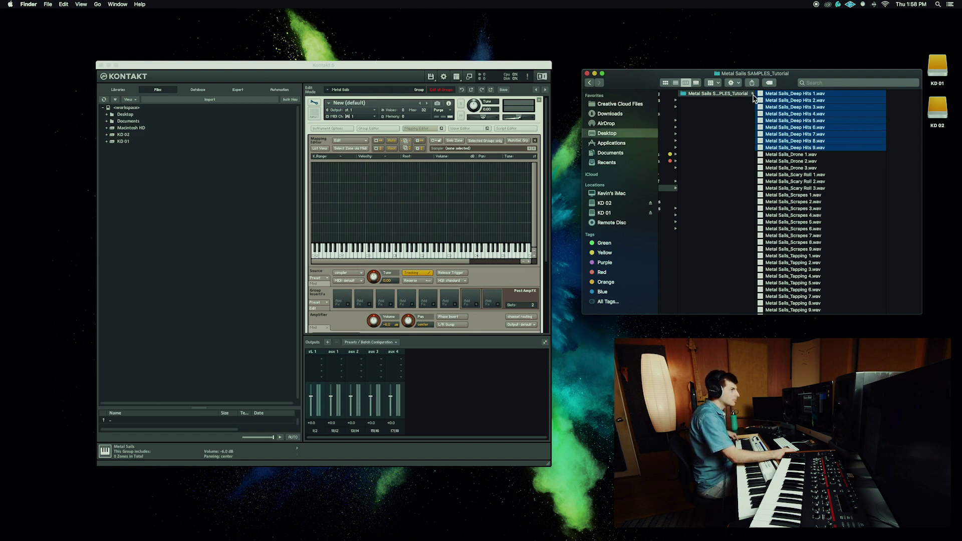
pyautogui.moveTo(762, 96); pyautogui.dragTo(366, 240)
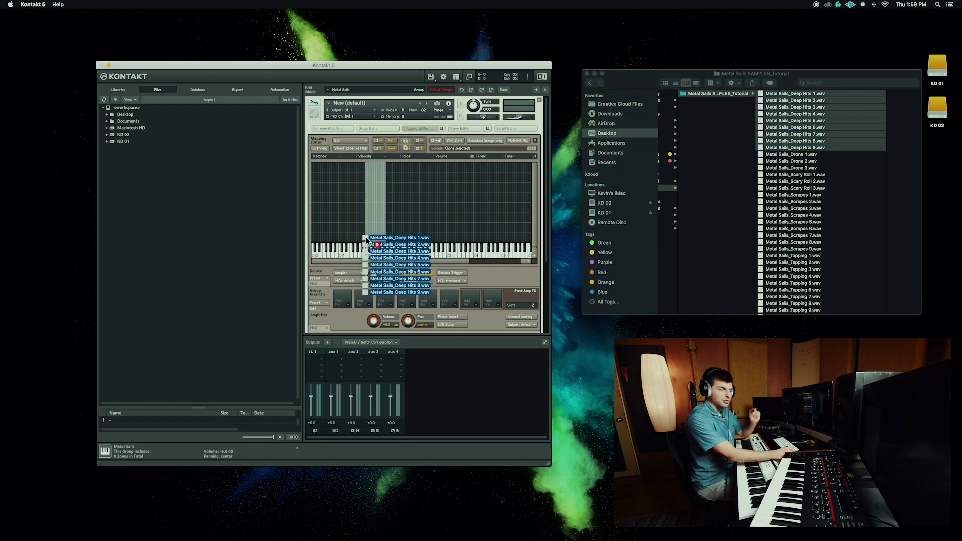
pyautogui.moveTo(366, 241)
pyautogui.mouseDown()
pyautogui.moveTo(368, 211)
pyautogui.moveTo(368, 257)
pyautogui.mouseUp()
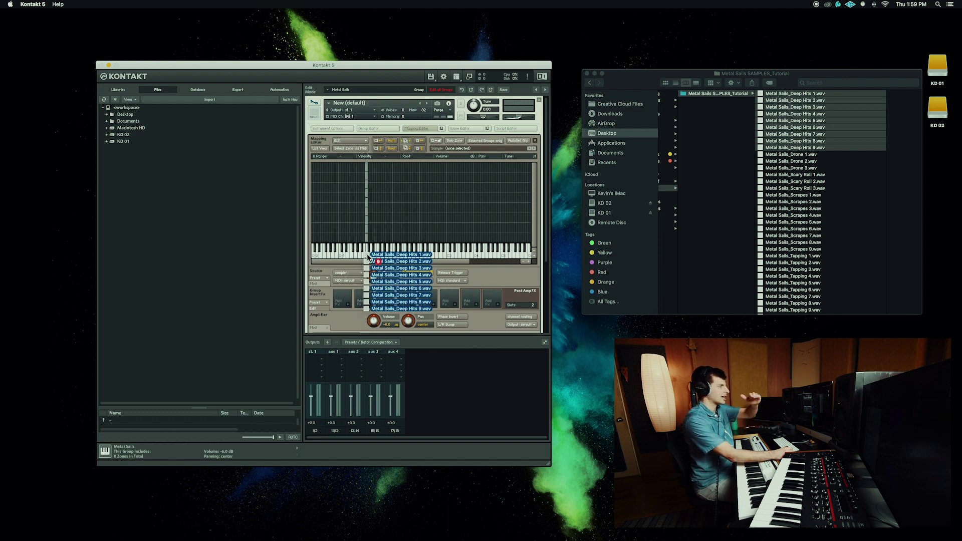
pyautogui.moveTo(368, 257); pyautogui.dragTo(368, 257)
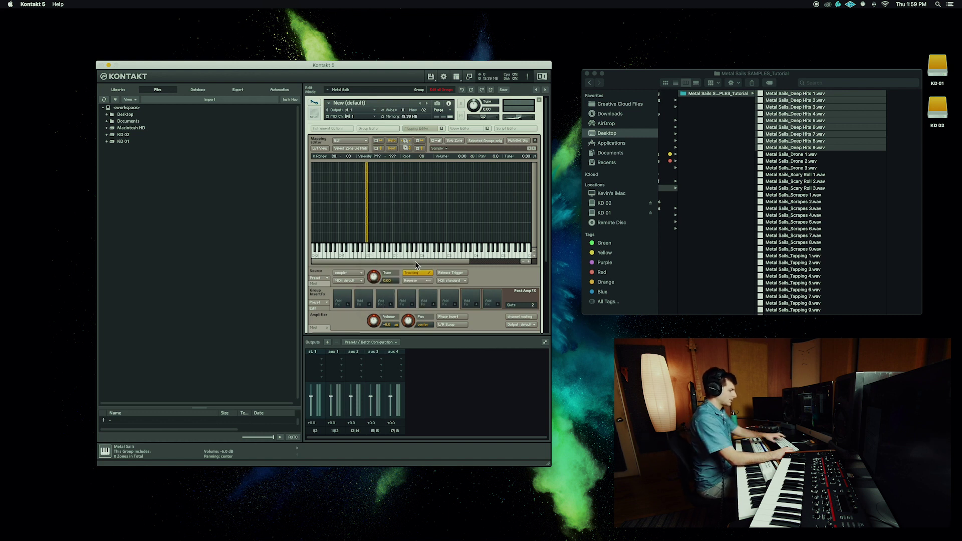
pyautogui.press('super+z')
pyautogui.moveTo(762, 96); pyautogui.dragTo(339, 240)
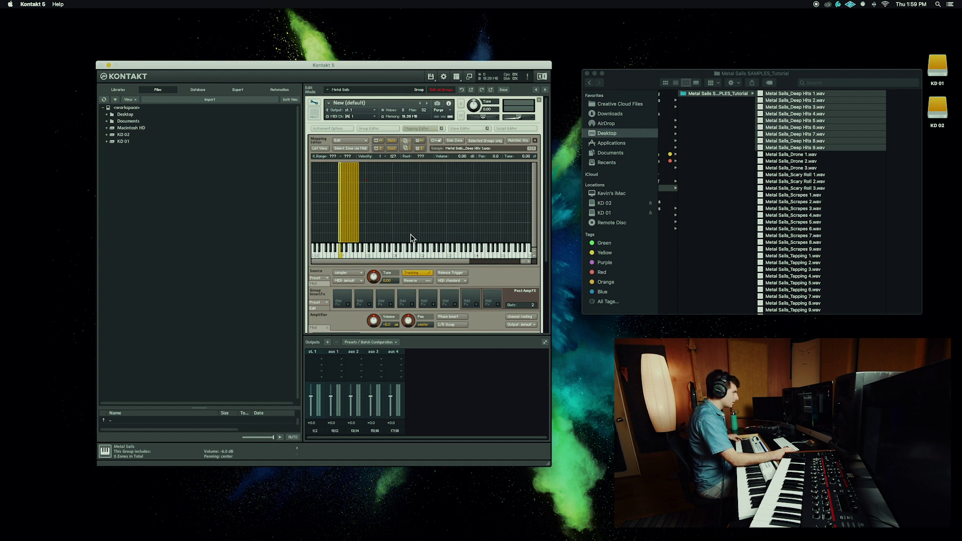
pyautogui.moveTo(339, 232); pyautogui.dragTo(368, 233)
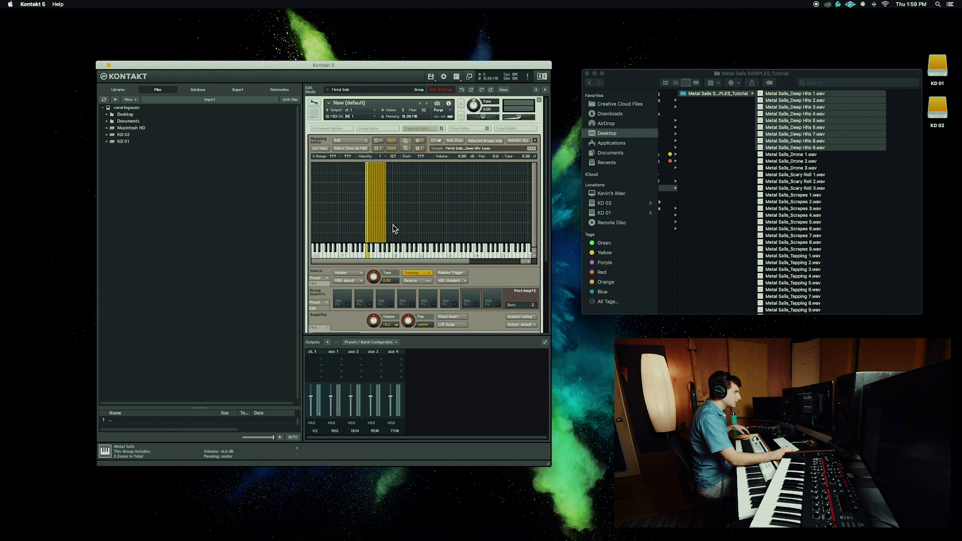
# - Preview the Drone 1.wav sample in Quick Look, skipping into its middle
pyautogui.click(402, 205)
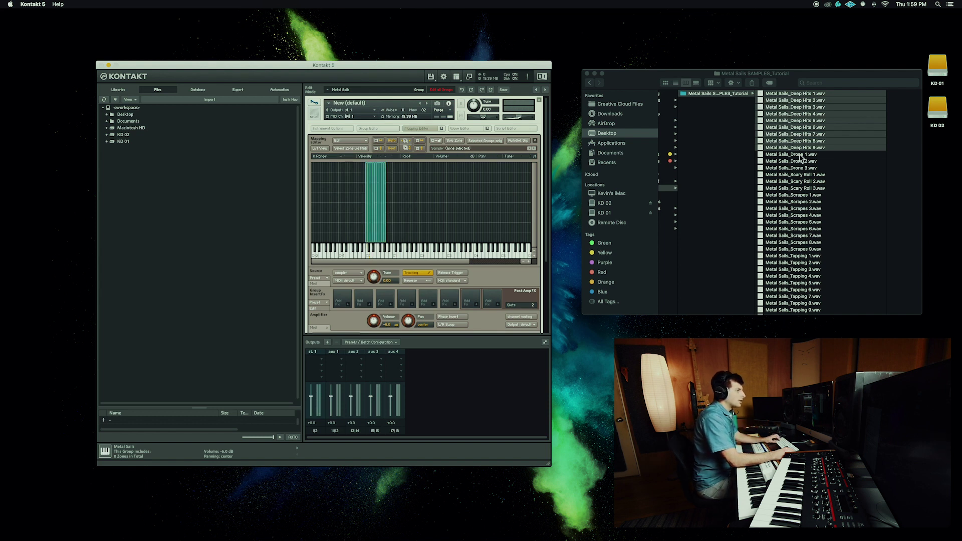
pyautogui.click(803, 158)
pyautogui.click(786, 155)
pyautogui.keyDown('shift'); pyautogui.click(731, 173); pyautogui.keyUp('shift')
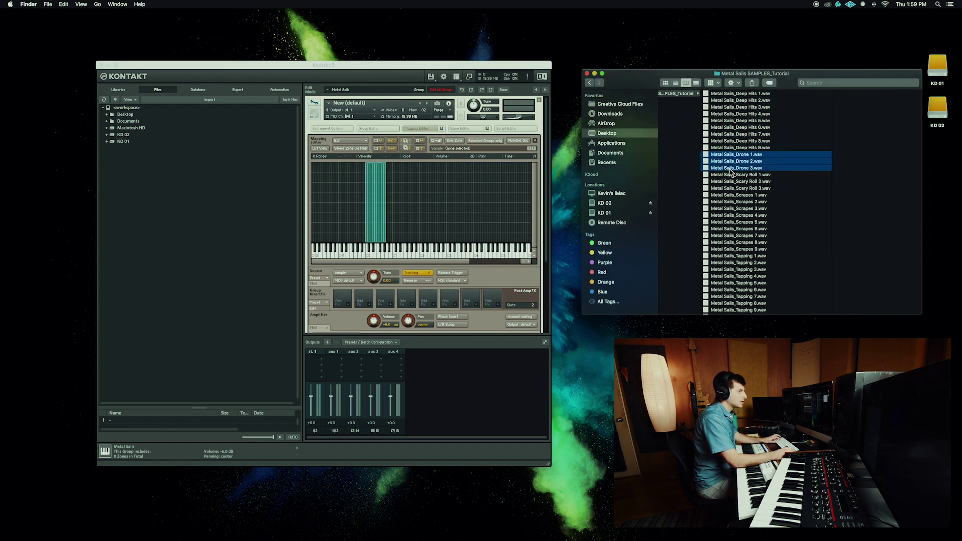
pyautogui.click(788, 155)
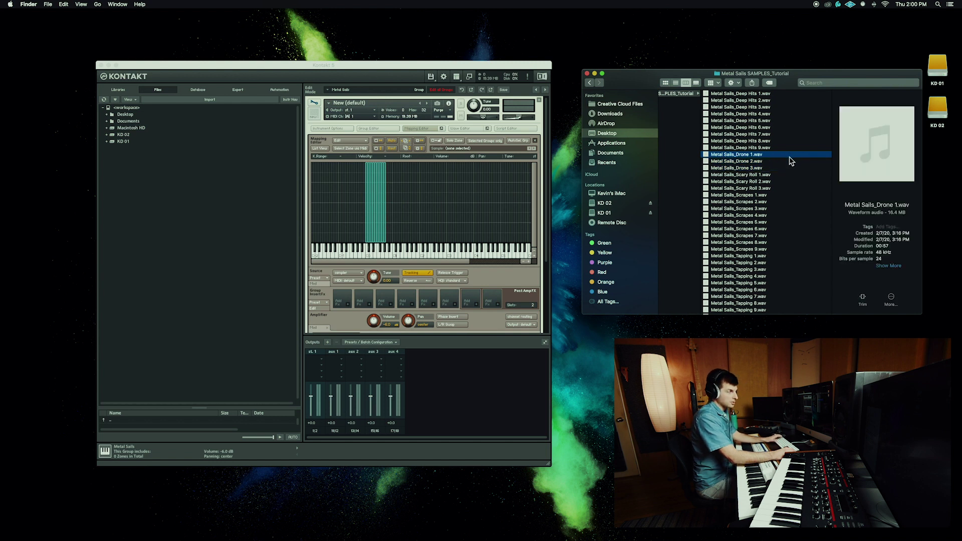
pyautogui.press('space')
pyautogui.click(453, 329)
pyautogui.click(476, 329)
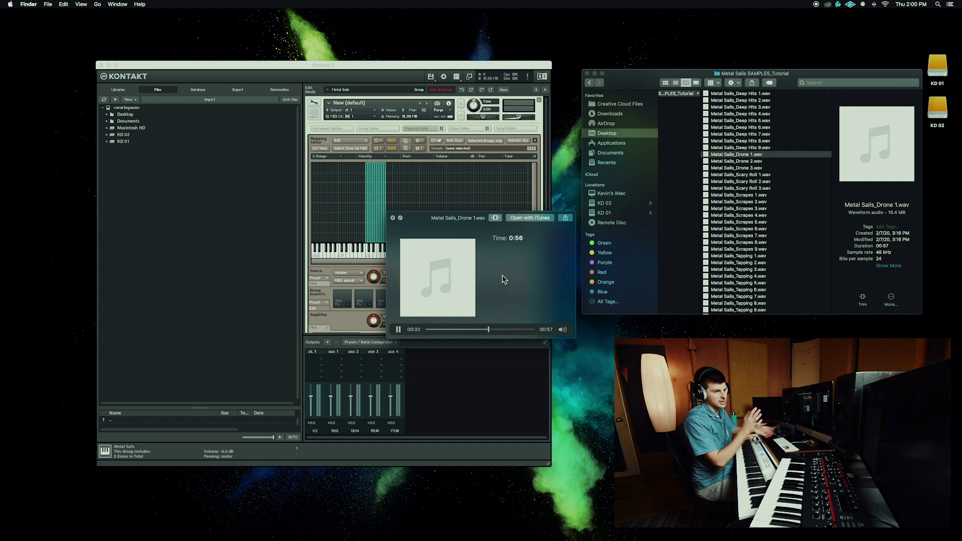
pyautogui.press('space')
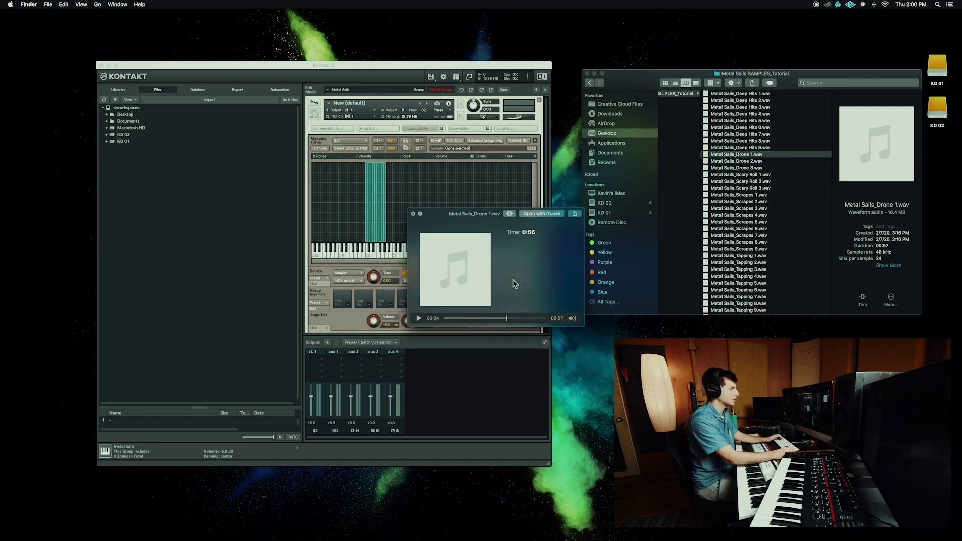
# - Map Drone 1–3.wav as three zones beside the Deep Hits stack
pyautogui.keyDown('shift'); pyautogui.click(770, 168); pyautogui.keyUp('shift')
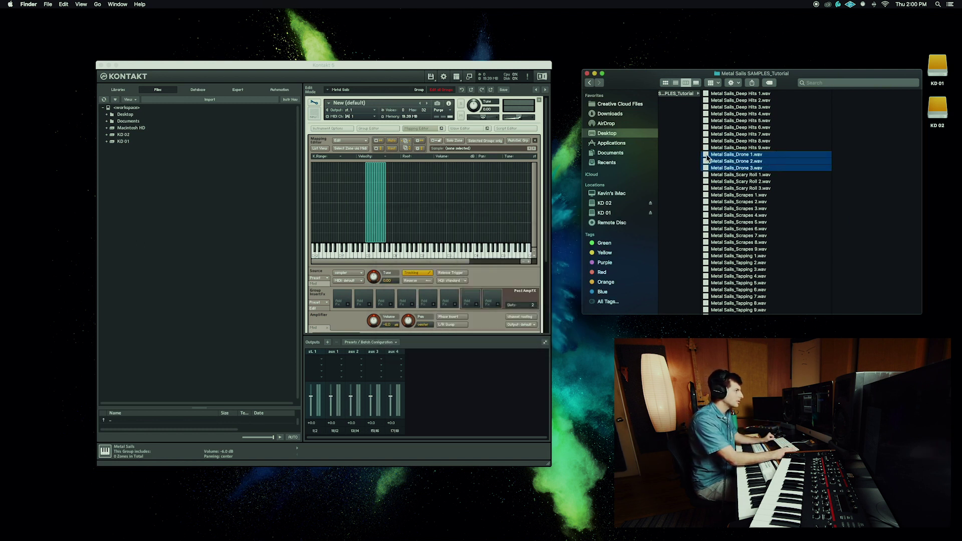
pyautogui.moveTo(708, 157); pyautogui.dragTo(389, 232)
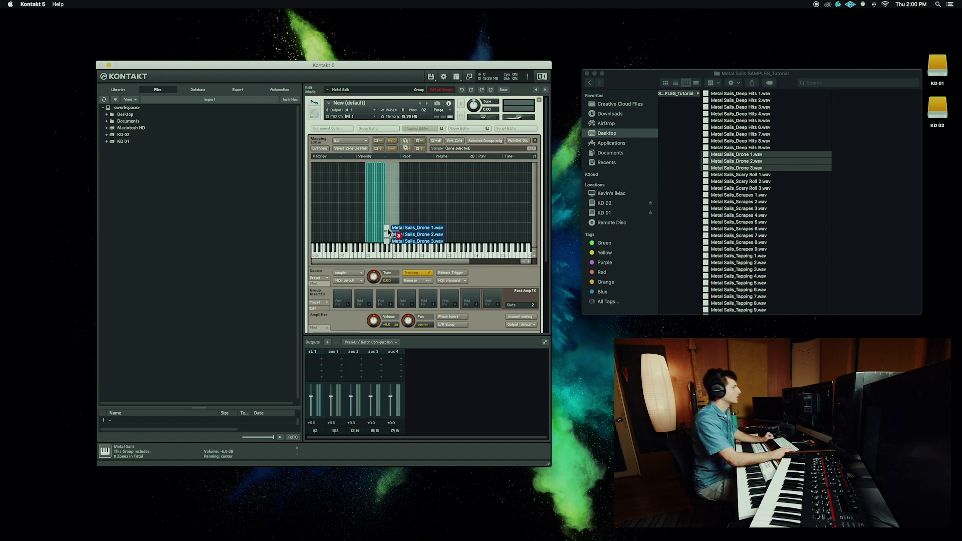
pyautogui.moveTo(389, 232); pyautogui.dragTo(388, 229)
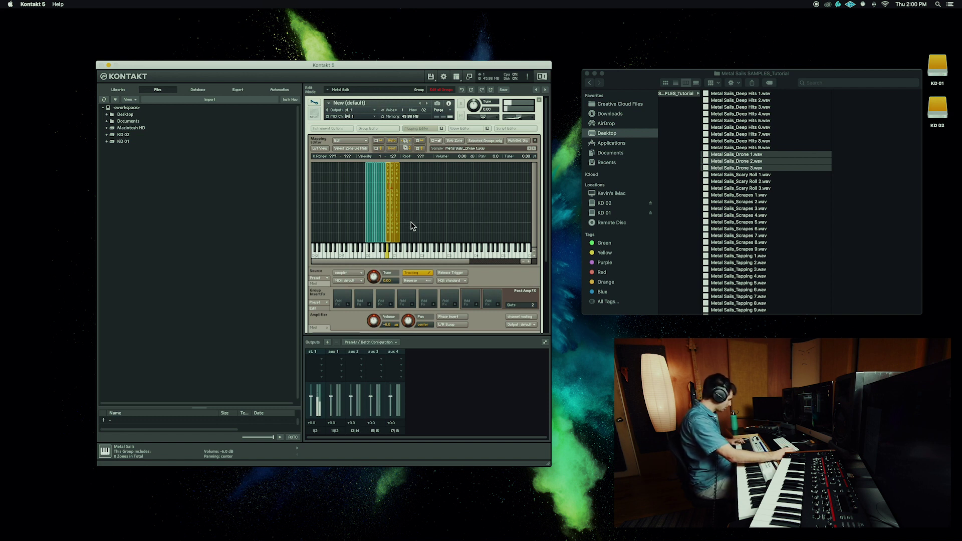
pyautogui.click(820, 169)
pyautogui.click(770, 175)
# - Drag Scary Roll 1–3.wav into the key-map as three zones next to the Drone zones
pyautogui.keyDown('shift'); pyautogui.click(772, 188); pyautogui.keyUp('shift')
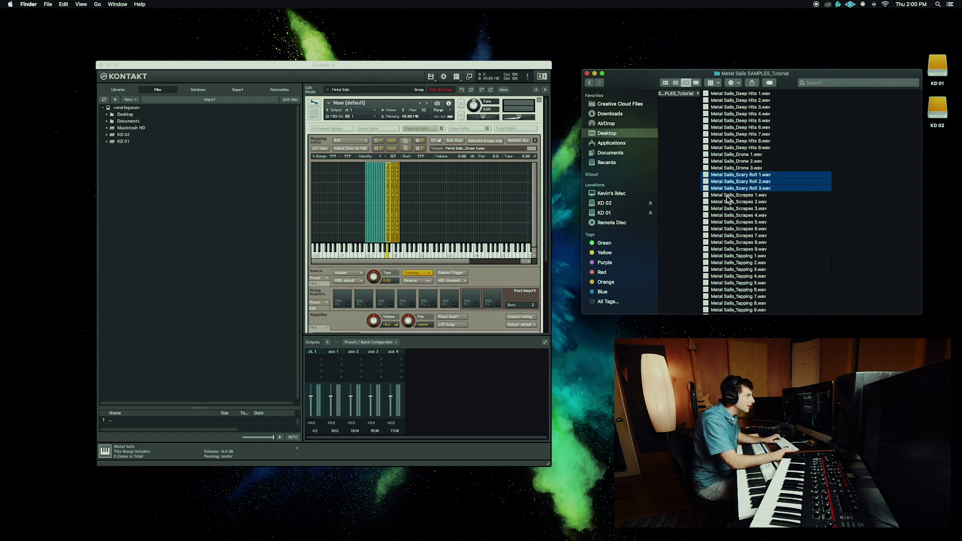
pyautogui.moveTo(709, 178); pyautogui.dragTo(402, 233)
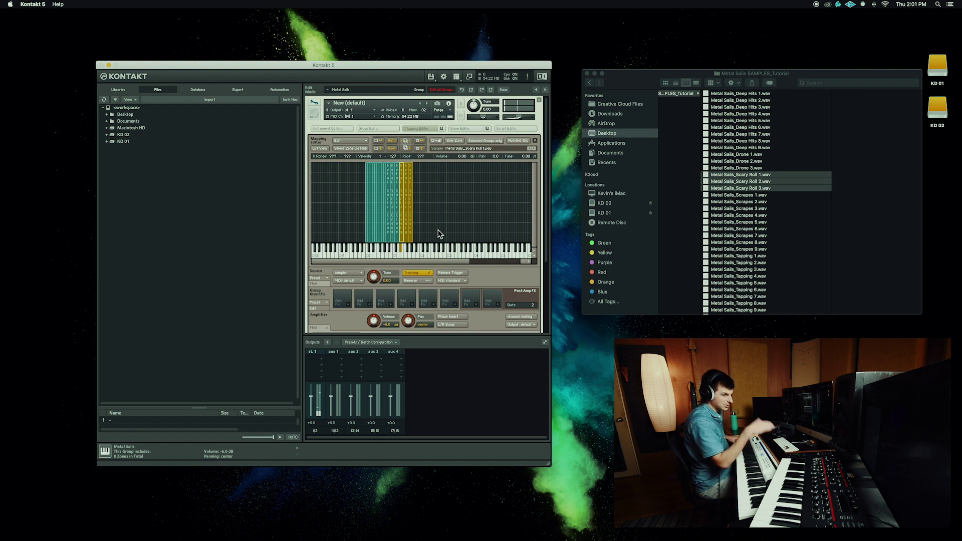
pyautogui.click(423, 226)
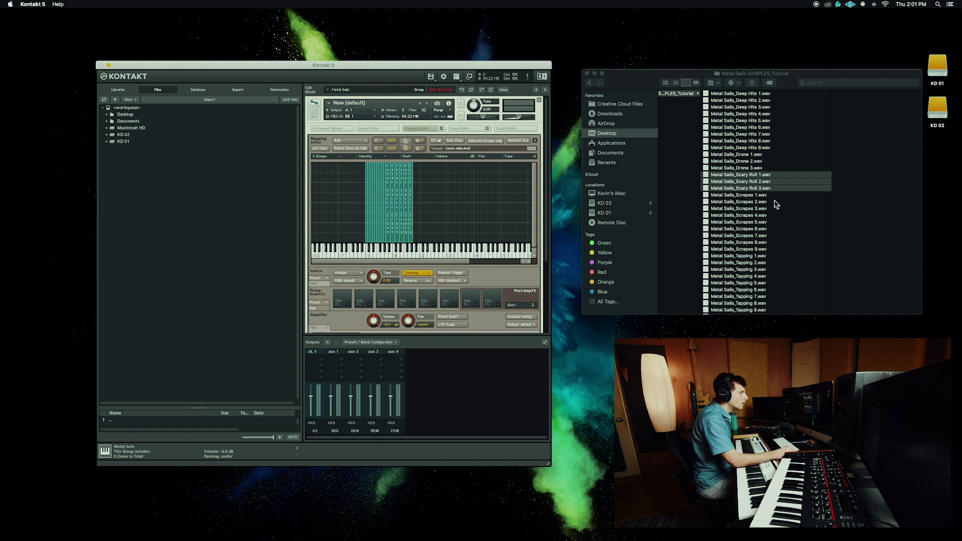
# - Map the nine Scrapes samples (Scrapes 1–9.wav) as zones
pyautogui.click(795, 200)
pyautogui.click(788, 195)
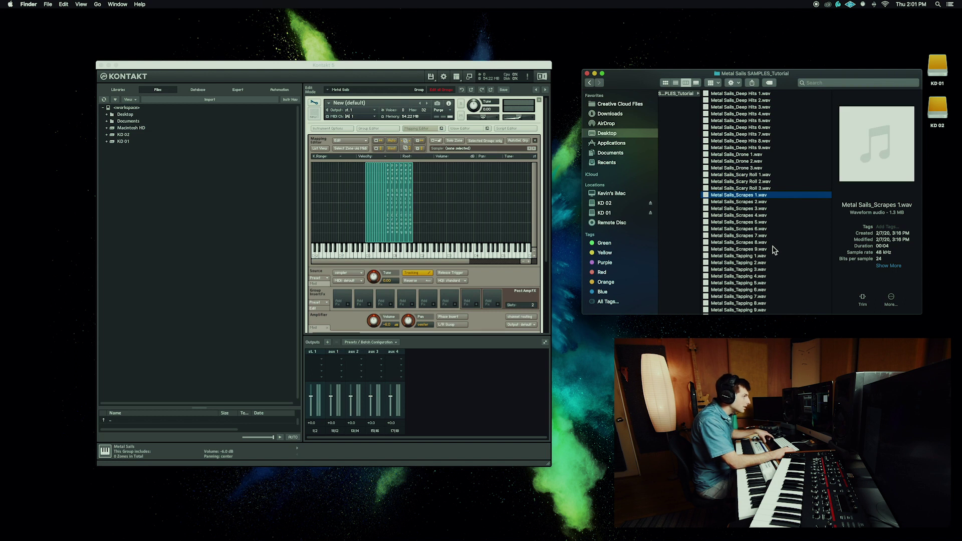
pyautogui.keyDown('shift'); pyautogui.click(773, 250); pyautogui.keyUp('shift')
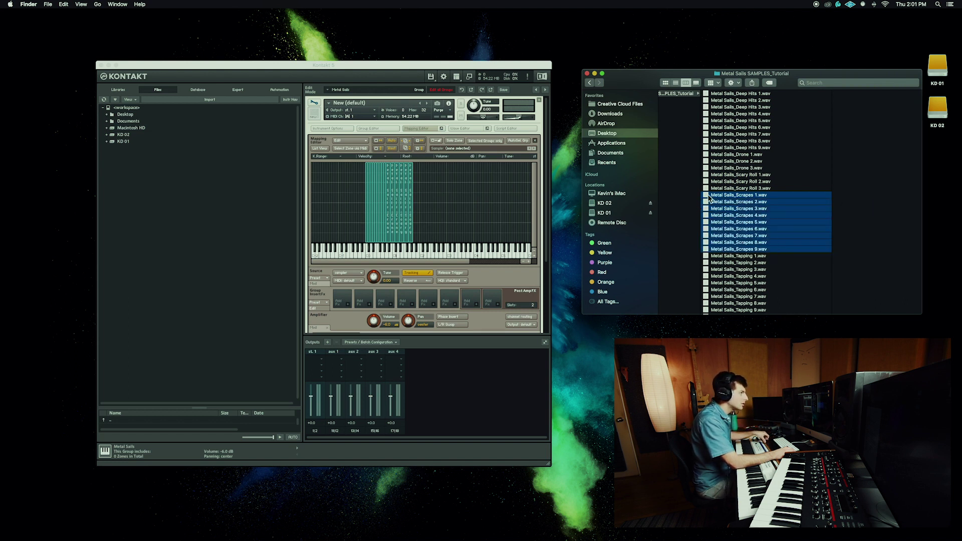
pyautogui.moveTo(710, 199); pyautogui.dragTo(414, 237)
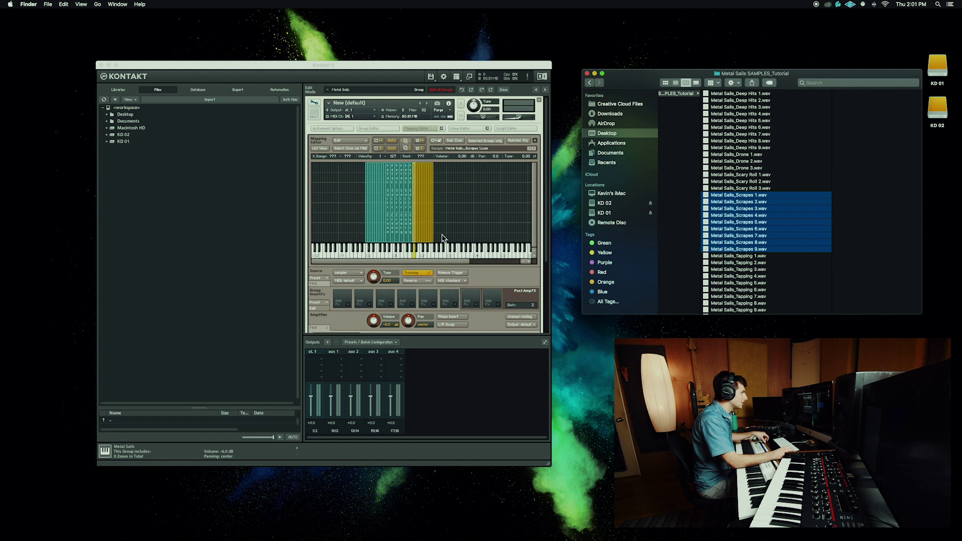
# - Map the fifteen Tapping samples (Tapping 1–15.wav) as zones
pyautogui.click(778, 256)
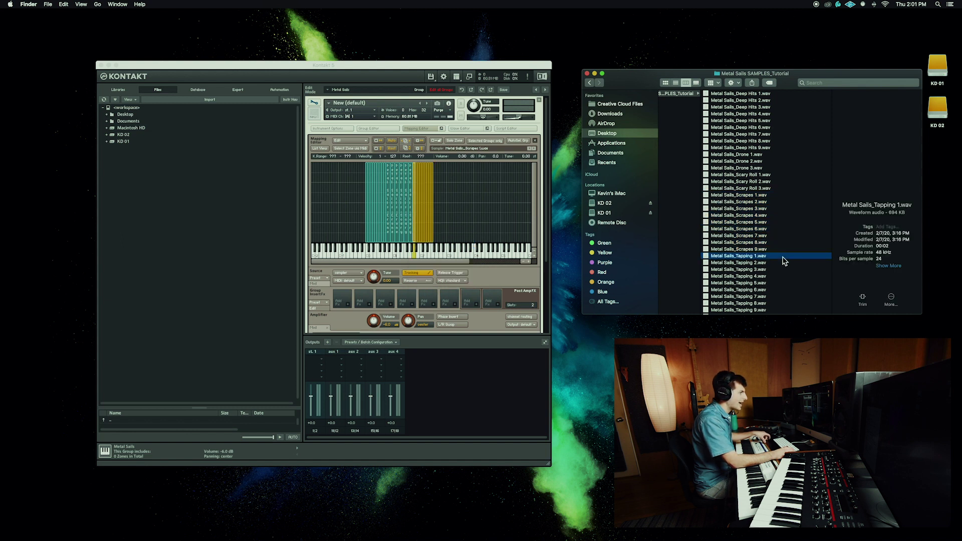
pyautogui.scroll(-3, 785, 261)
pyautogui.scroll(-3, 785, 261)
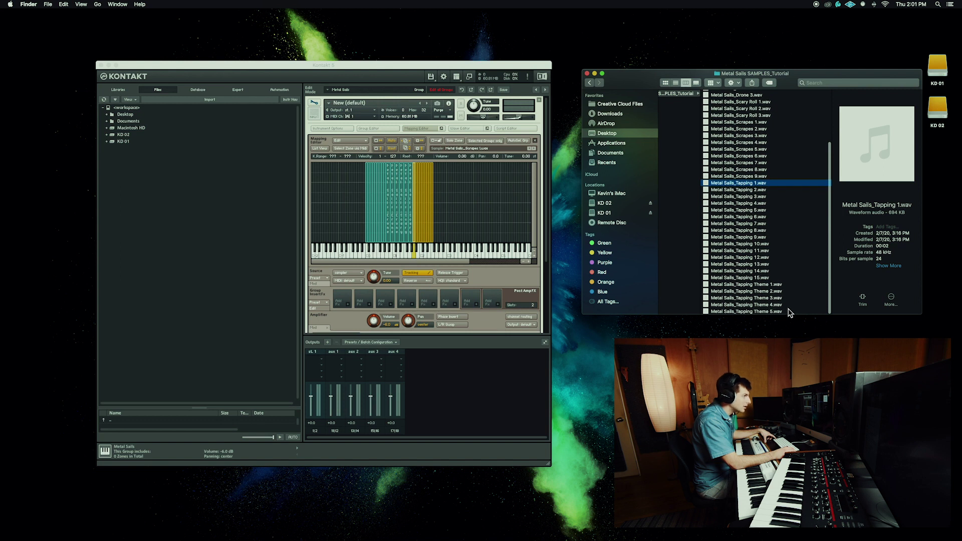
pyautogui.keyDown('shift'); pyautogui.click(775, 278); pyautogui.keyUp('shift')
pyautogui.scroll(1, 706, 187)
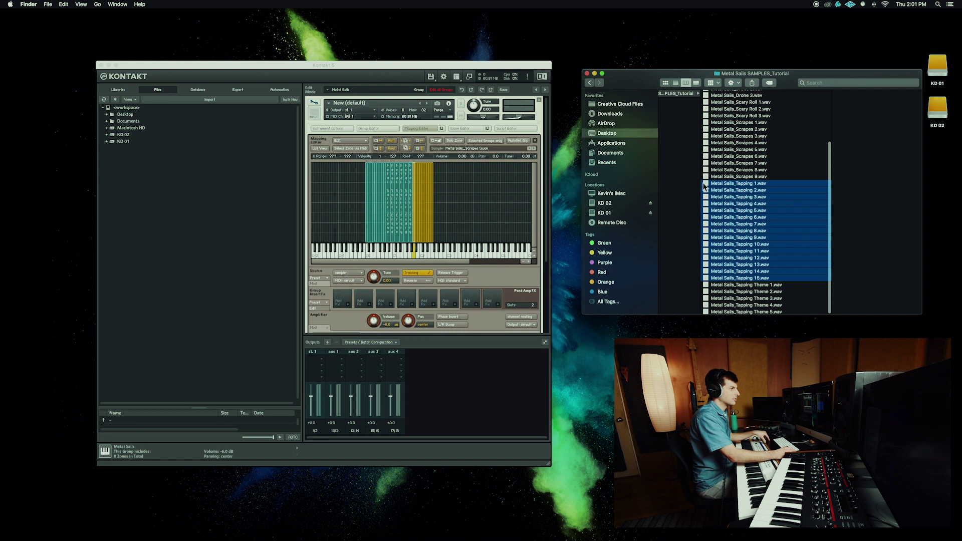
pyautogui.moveTo(707, 186); pyautogui.dragTo(435, 234)
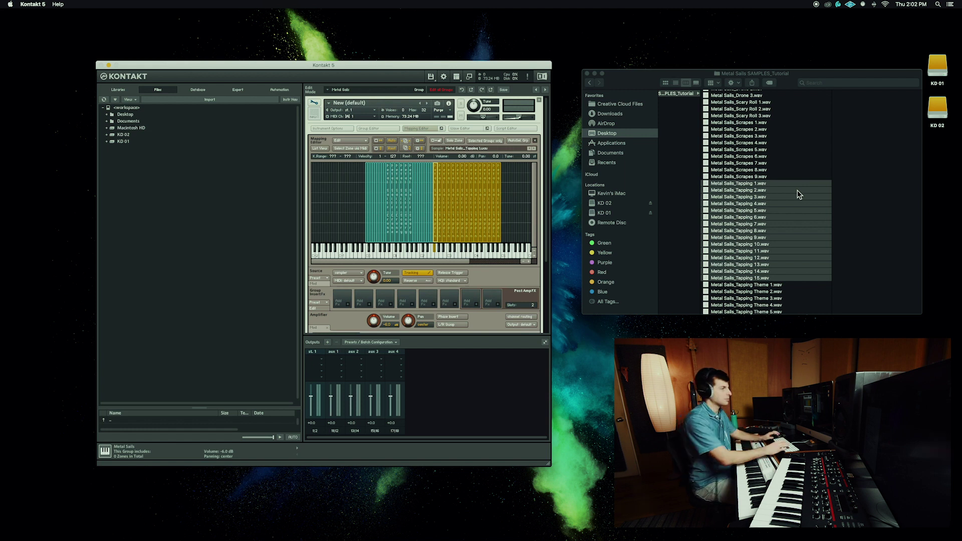
# - Map the five Tapping Theme samples (Tapping Theme 1–5.wav) as zones
pyautogui.scroll(-1, 801, 266)
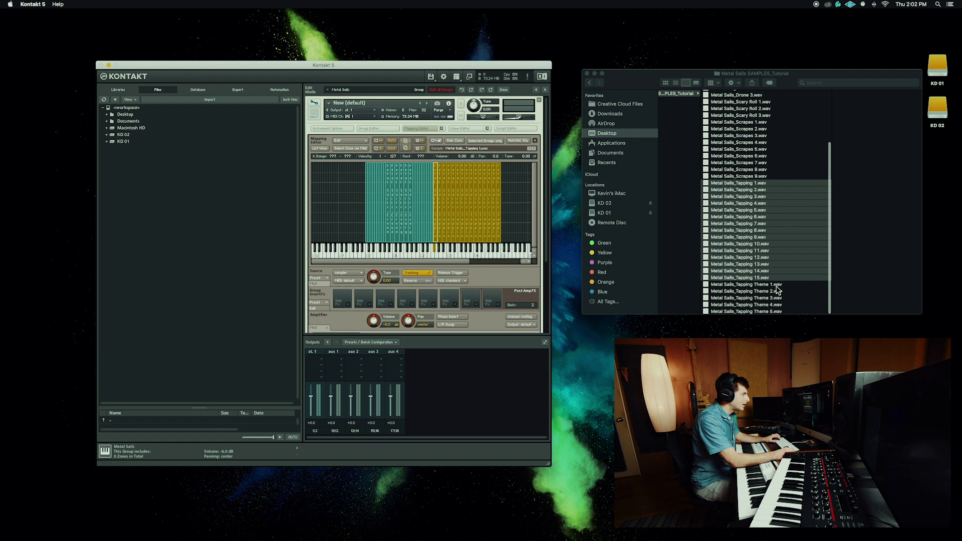
pyautogui.click(776, 290)
pyautogui.click(754, 285)
pyautogui.keyDown('shift'); pyautogui.click(748, 311); pyautogui.keyUp('shift')
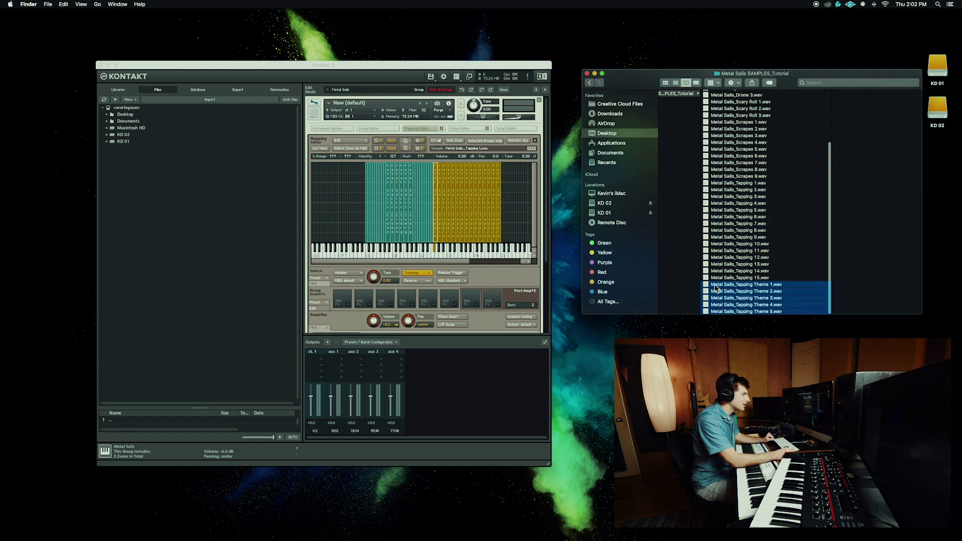
pyautogui.moveTo(716, 287); pyautogui.dragTo(503, 234)
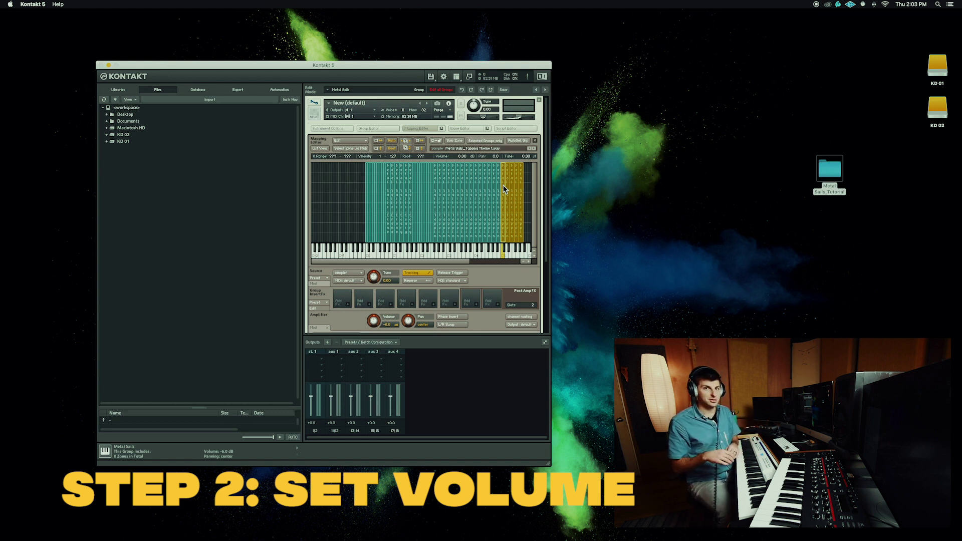
pyautogui.click(348, 197)
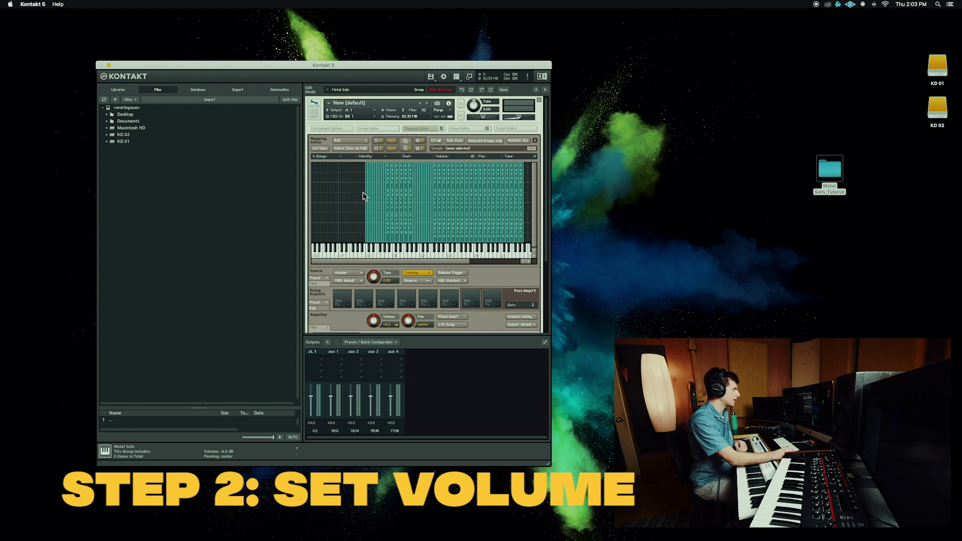
pyautogui.click(366, 195)
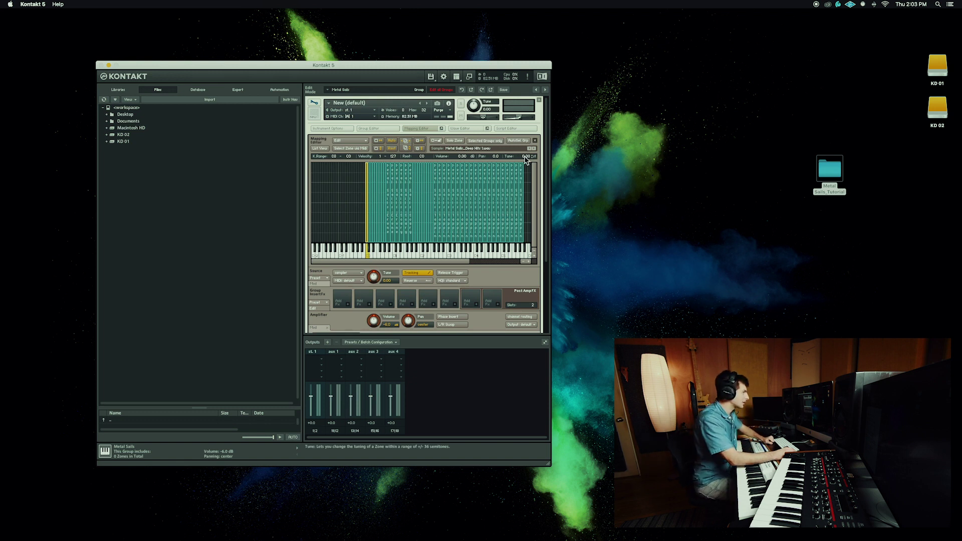
pyautogui.doubleClick(461, 156)
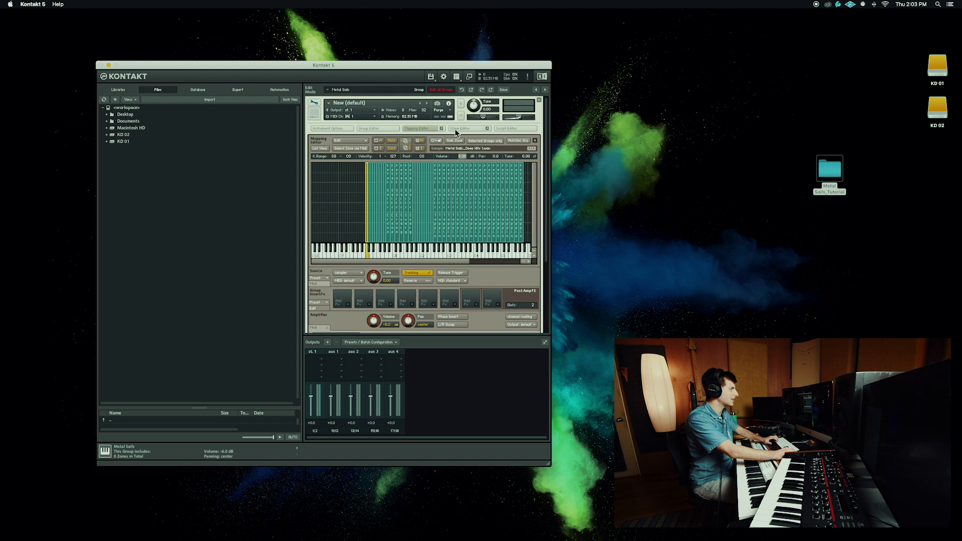
pyautogui.scroll(-3, 451, 236)
pyautogui.scroll(3, 451, 237)
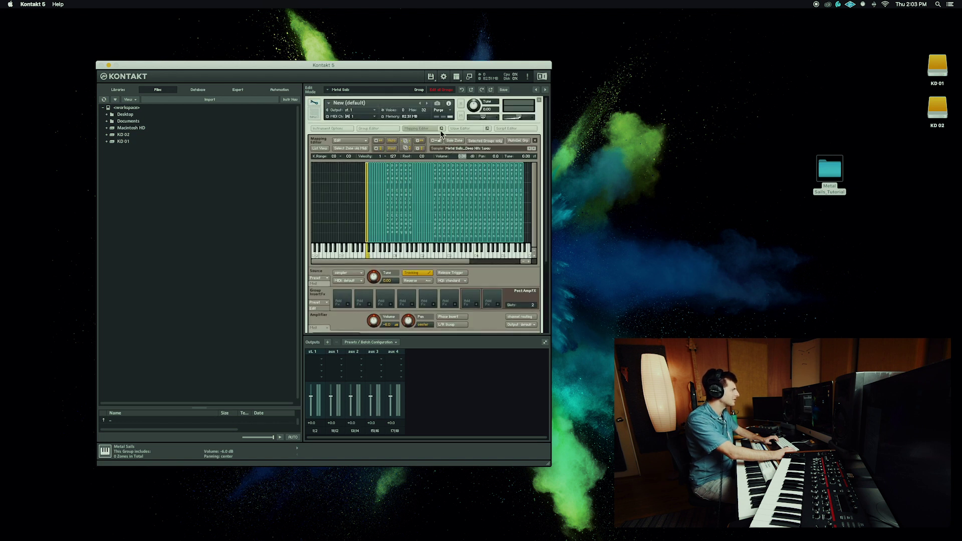
pyautogui.click(458, 129)
pyautogui.click(404, 128)
pyautogui.click(419, 129)
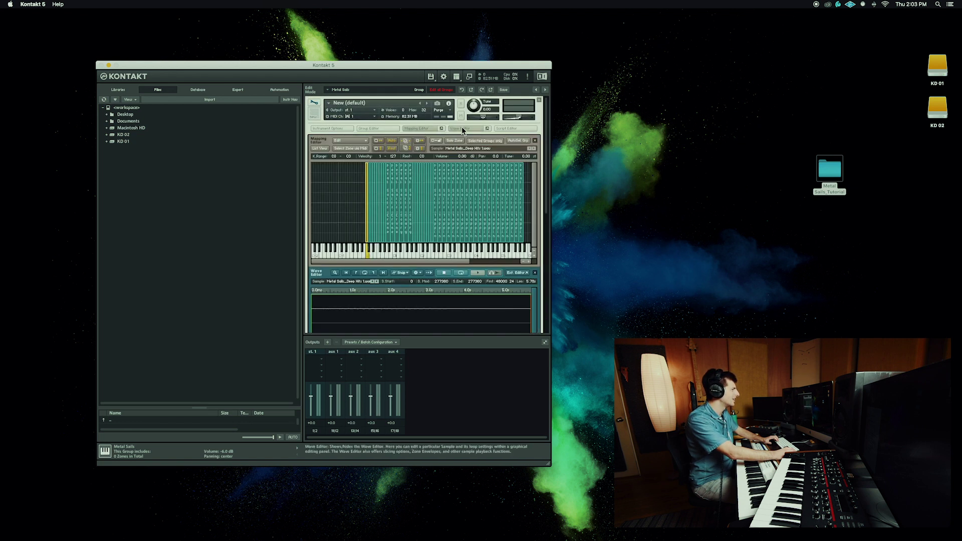
pyautogui.click(461, 127)
pyautogui.click(425, 127)
pyautogui.click(425, 127)
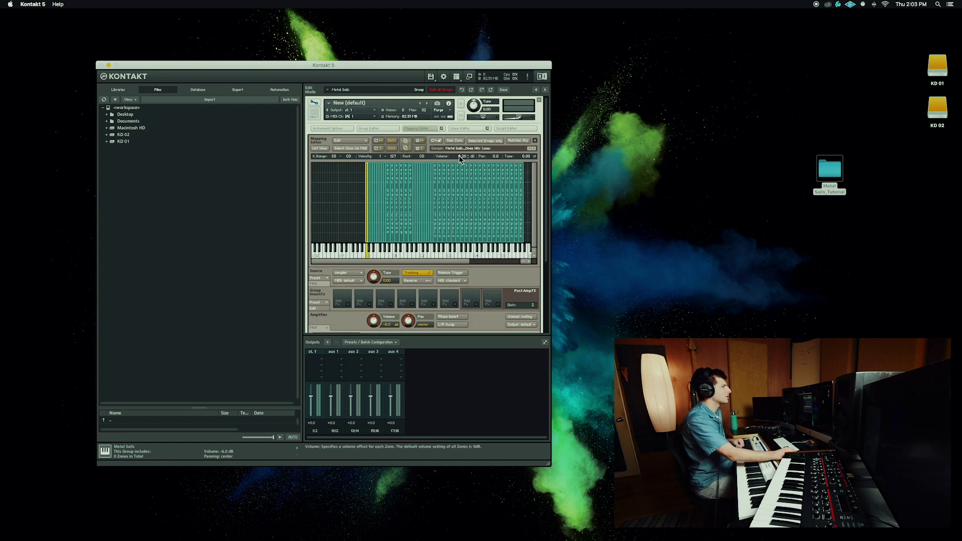
pyautogui.moveTo(460, 158); pyautogui.dragTo(460, 113)
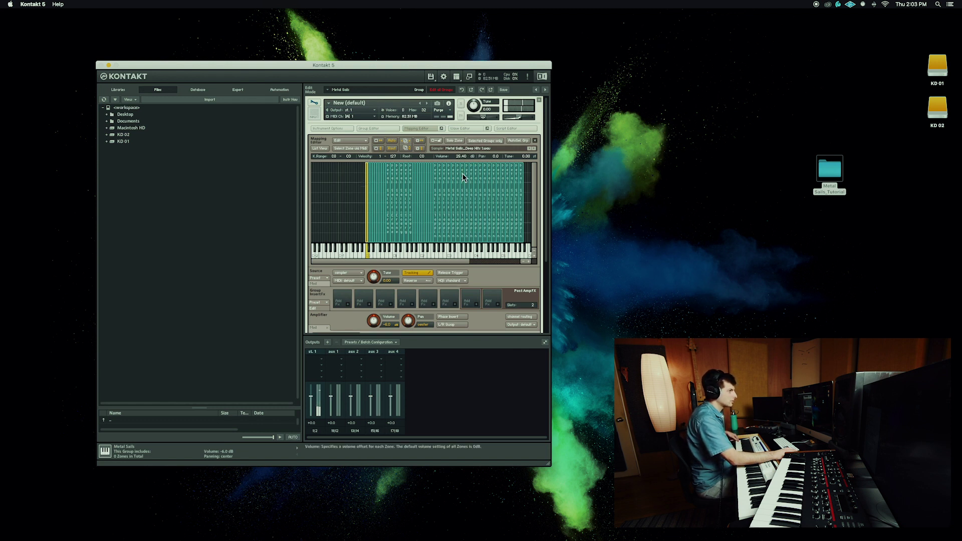
# - Raise the C0 Deep Hits 1 and C#0 Deep Hits 2 zone volumes, reaching 20.80 dB
pyautogui.doubleClick(459, 156)
pyautogui.write('2')
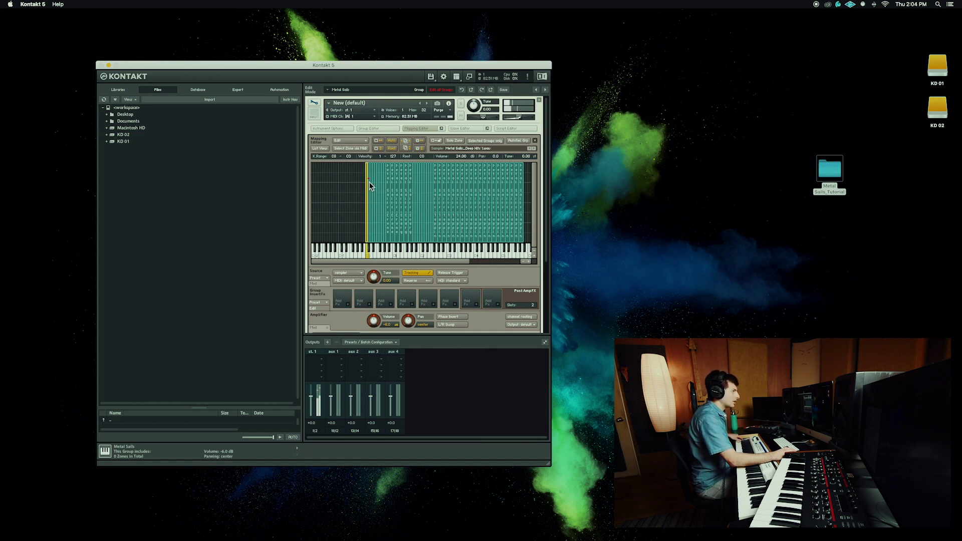
pyautogui.click(370, 186)
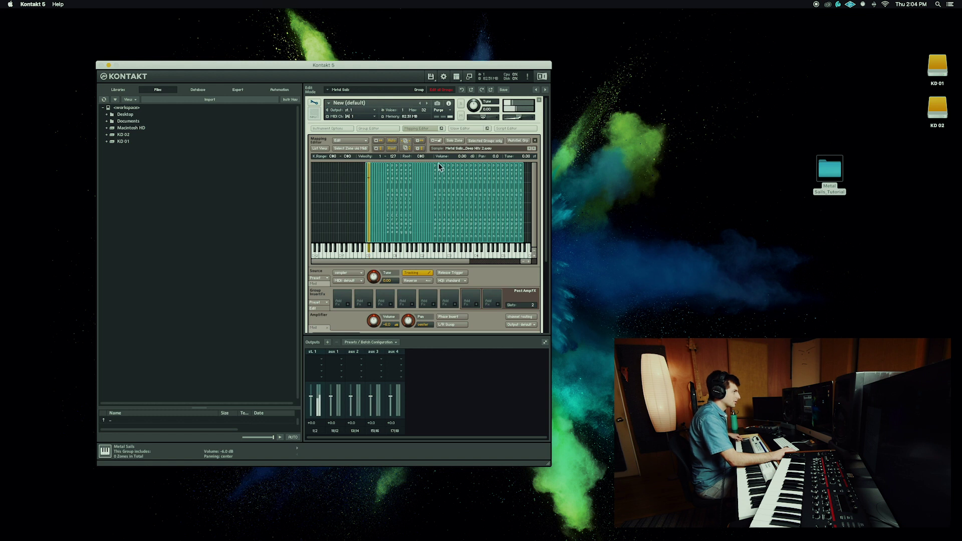
pyautogui.moveTo(459, 156); pyautogui.dragTo(462, 120)
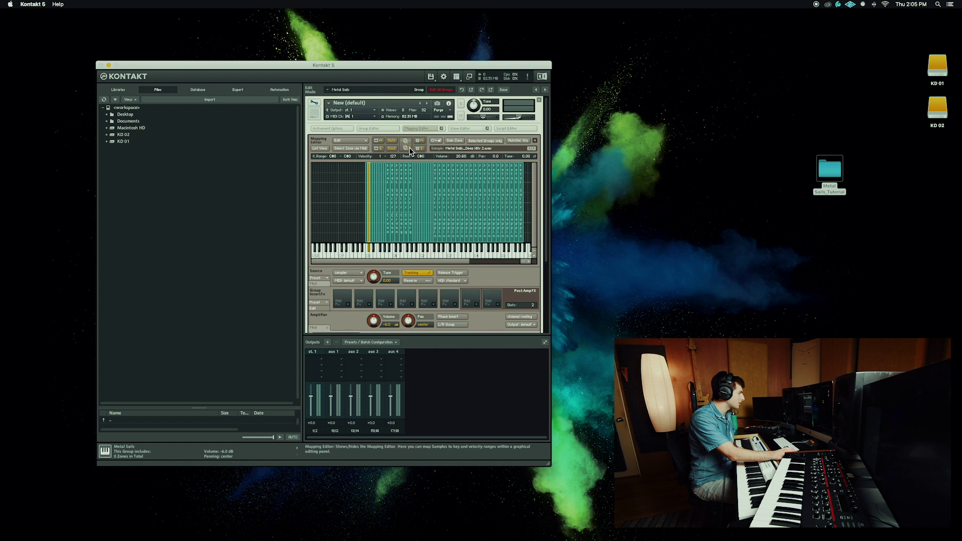
# - Add velocity as a modulation source for the amplifier volume
pyautogui.scroll(-2, 372, 305)
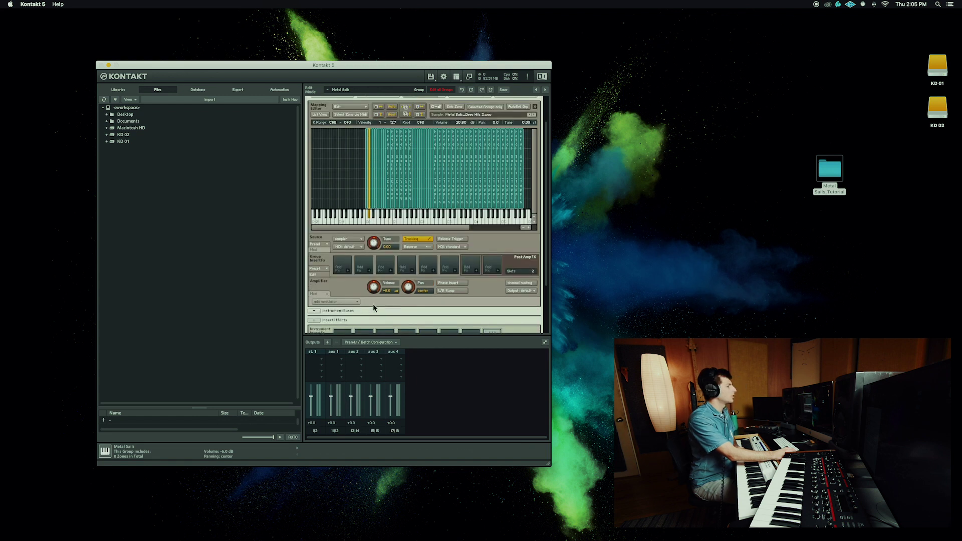
pyautogui.click(345, 302)
pyautogui.moveTo(340, 307)
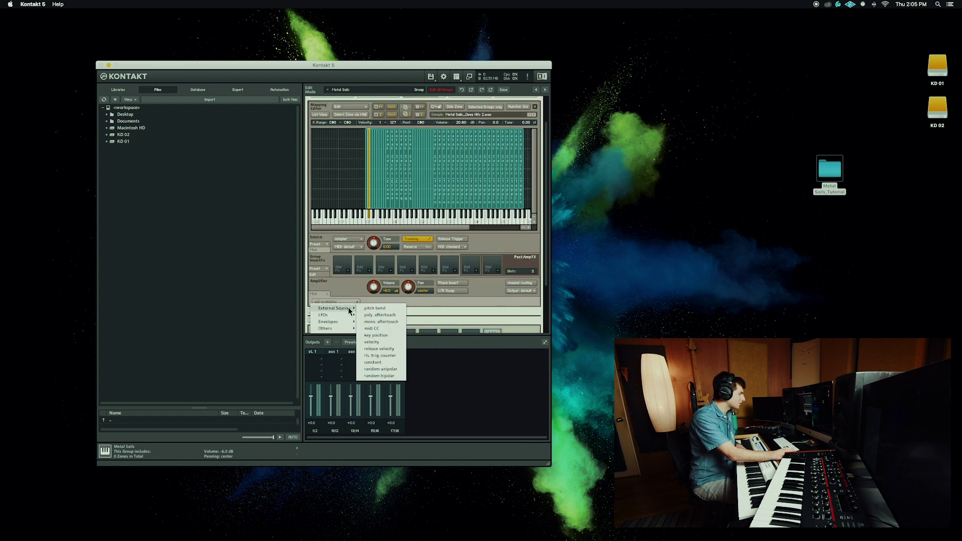
pyautogui.click(375, 342)
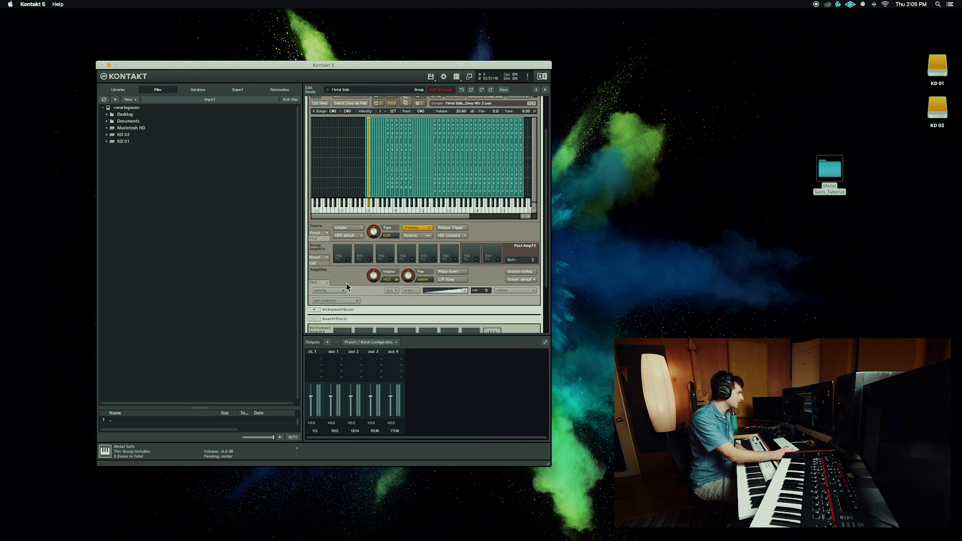
# - Activate the velocity shaper and raise the curve's starting point to 79.7%
pyautogui.click(396, 291)
pyautogui.scroll(-1, 364, 289)
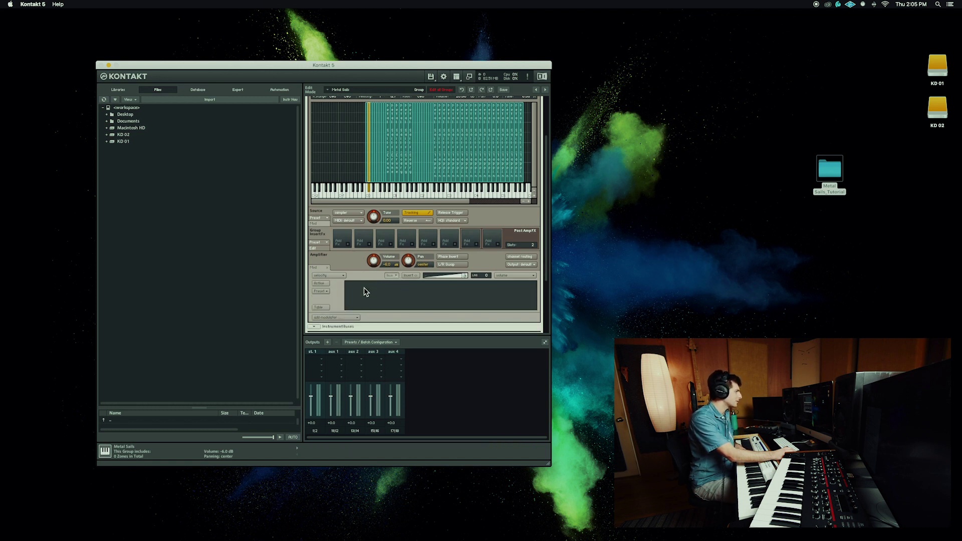
pyautogui.click(320, 283)
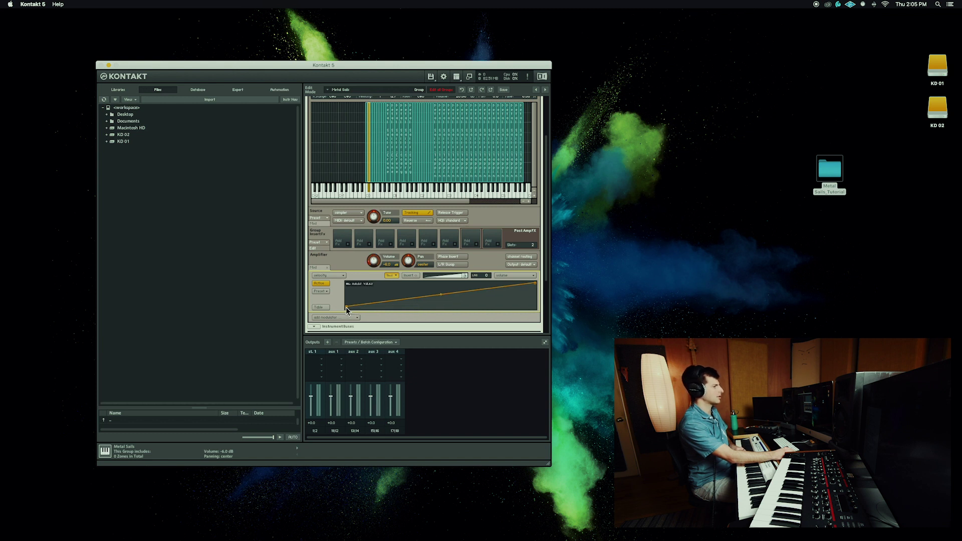
pyautogui.moveTo(346, 307); pyautogui.dragTo(346, 283)
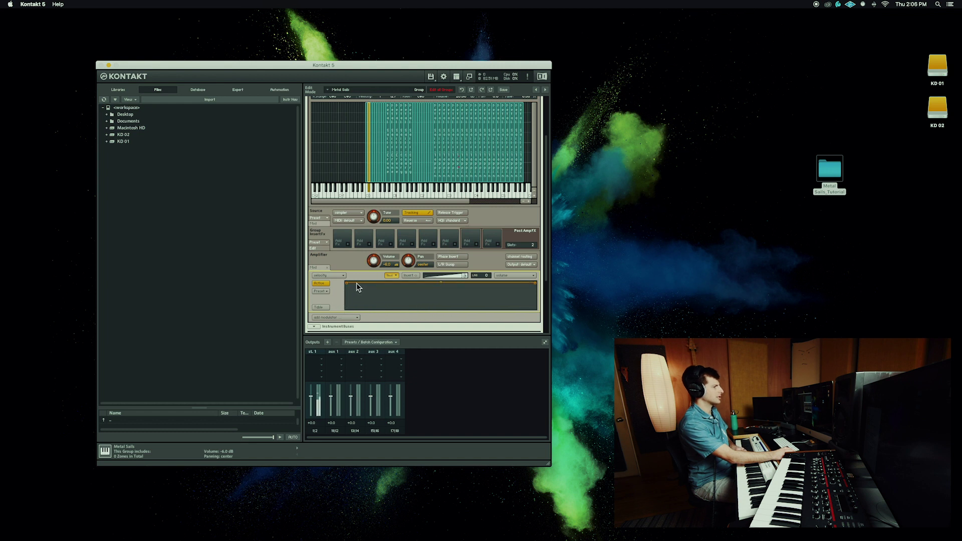
pyautogui.moveTo(346, 283); pyautogui.dragTo(345, 299)
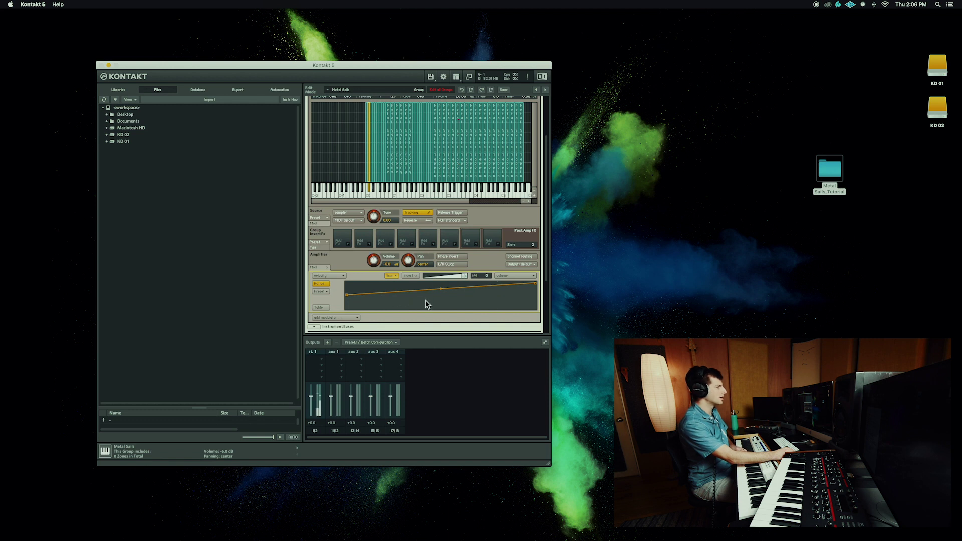
pyautogui.click(322, 293)
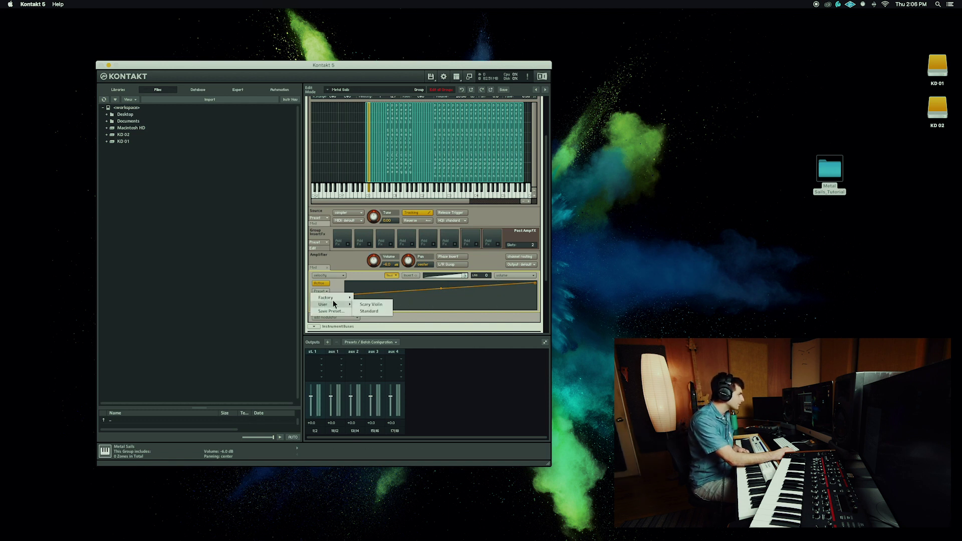
# - Choose User > Standard from the velocity shaper's Preset menu
pyautogui.moveTo(335, 304)
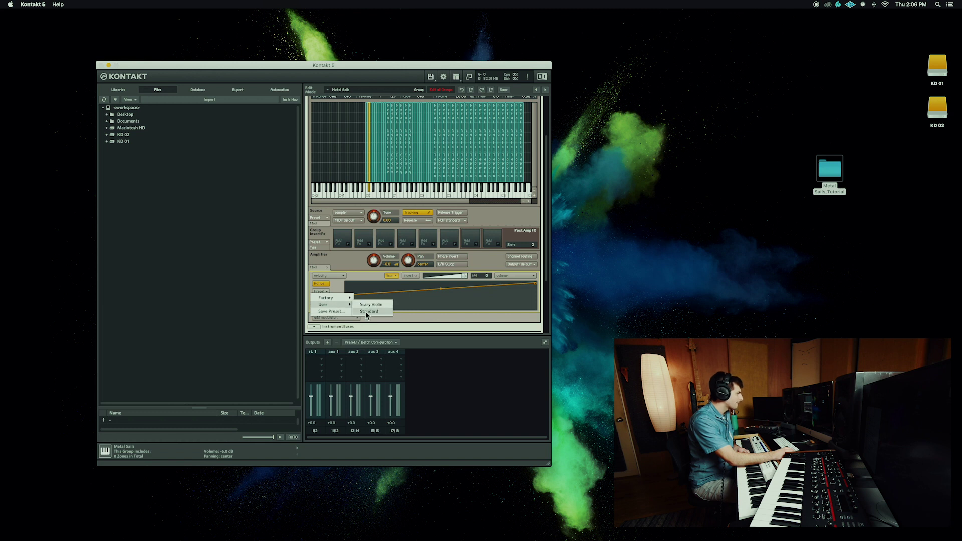
pyautogui.click(373, 305)
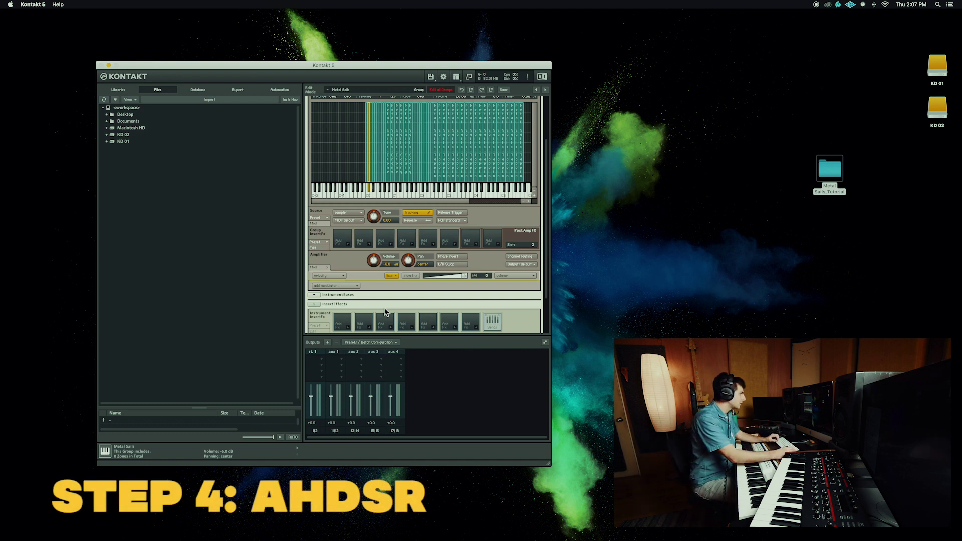
# - Add an AHDSR envelope to the group volume and set its release to about 544.5 ms
pyautogui.click(356, 287)
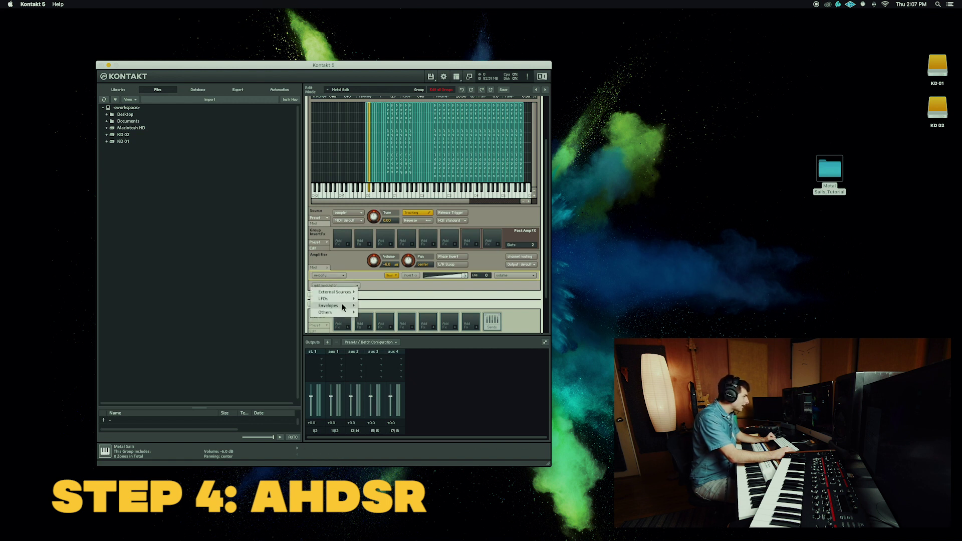
pyautogui.moveTo(343, 306)
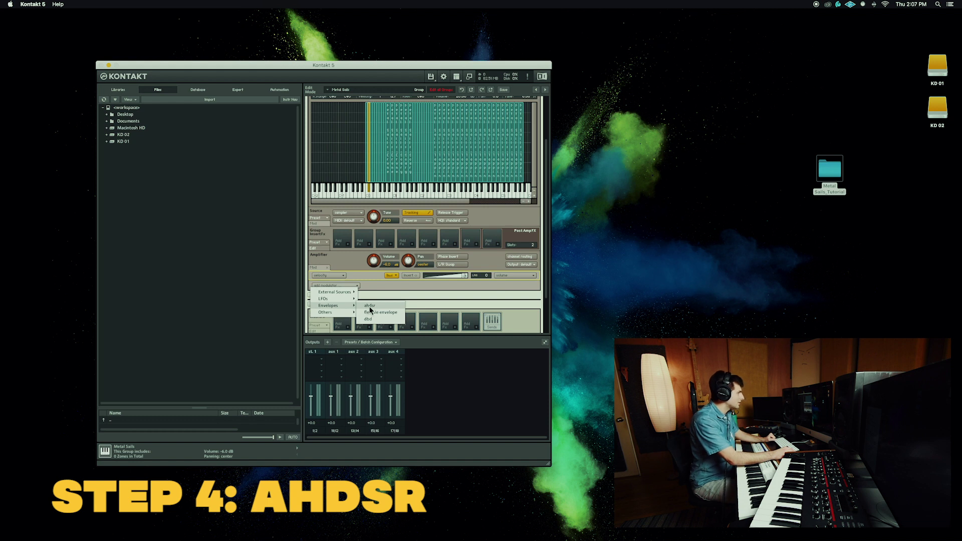
pyautogui.click(371, 305)
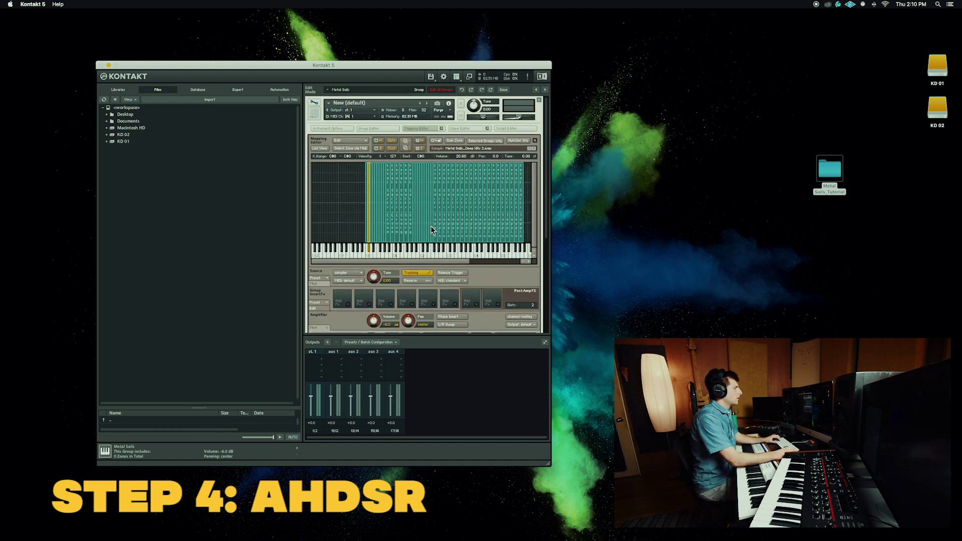
pyautogui.scroll(-5, 432, 230)
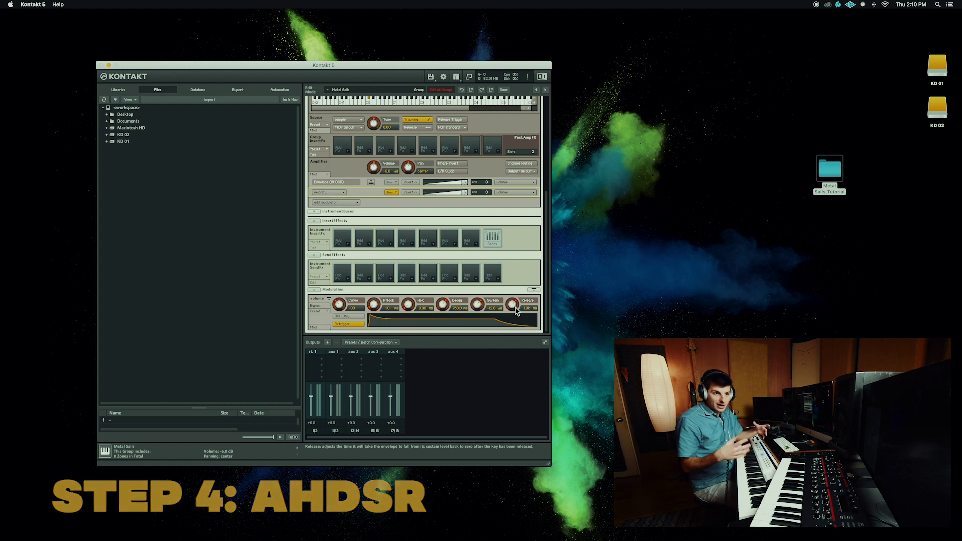
pyautogui.moveTo(516, 312); pyautogui.dragTo(509, 368)
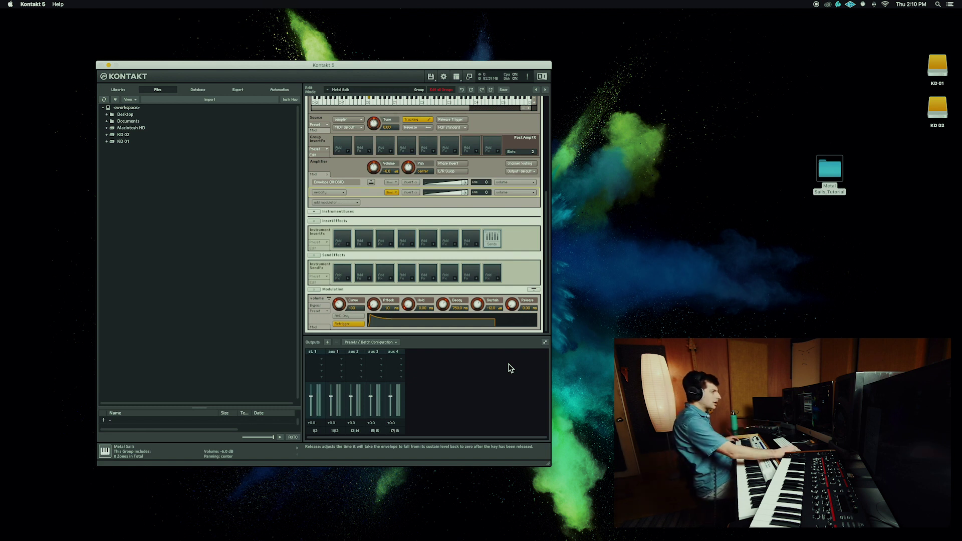
pyautogui.moveTo(513, 301)
pyautogui.mouseDown()
pyautogui.moveTo(513, 254)
pyautogui.moveTo(514, 297)
pyautogui.mouseUp()
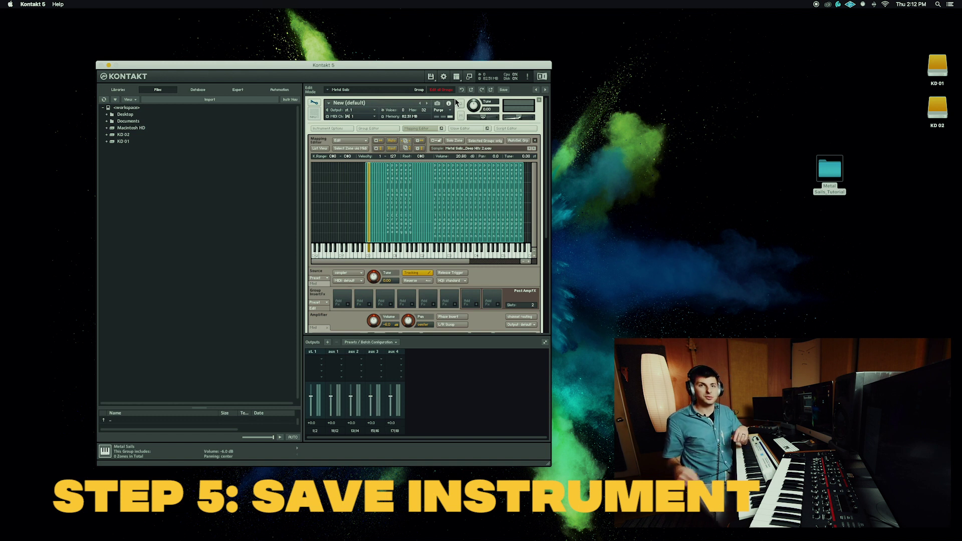
# - Start saving the edited instrument under a new name in a new Desktop folder, Metal Sails
pyautogui.click(430, 76)
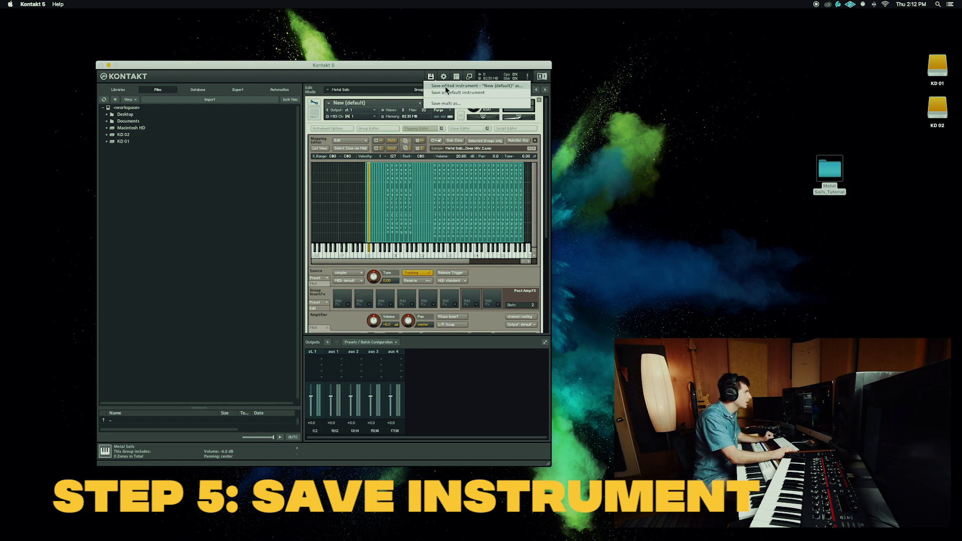
pyautogui.click(475, 86)
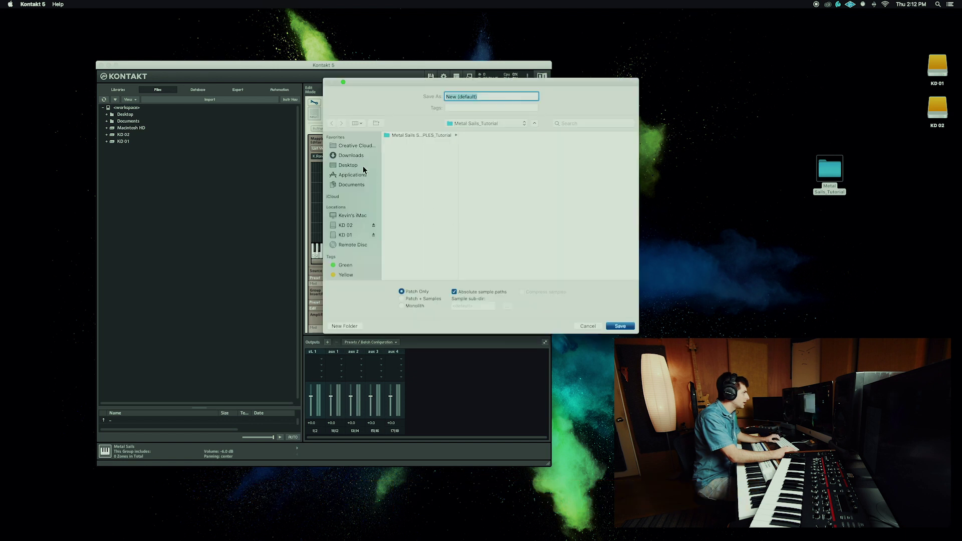
pyautogui.click(363, 167)
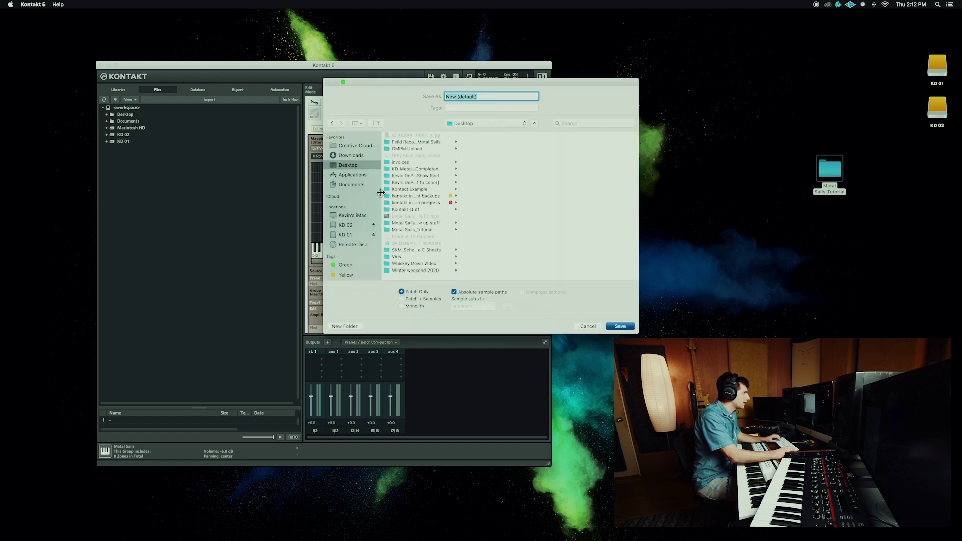
pyautogui.click(344, 326)
pyautogui.write('Metal Sails')
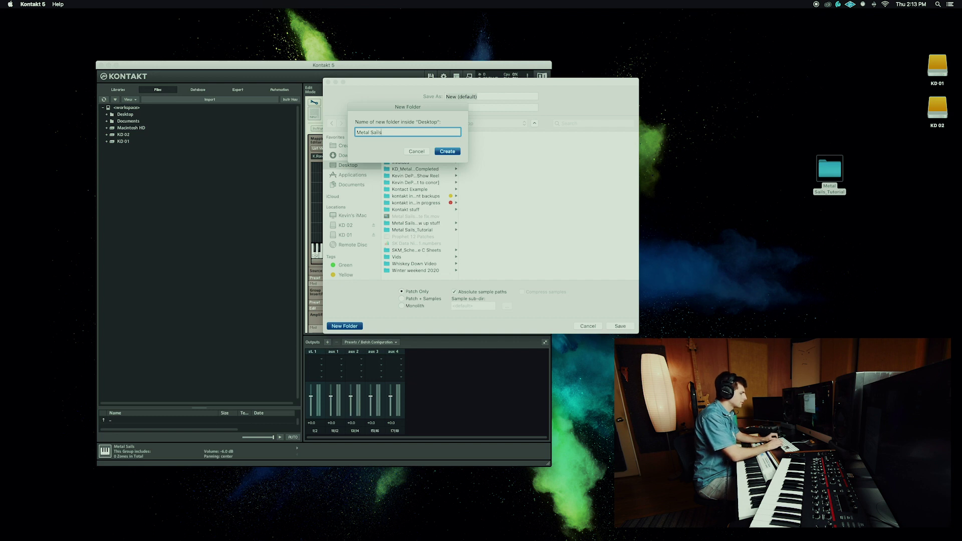
pyautogui.press('Return')
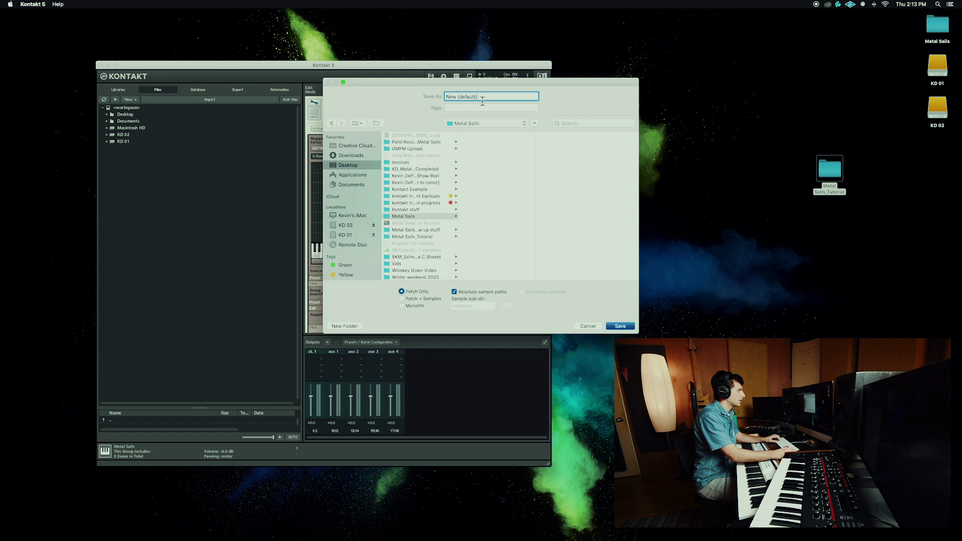
# - Name it Metal Sails Tutorial and save it as Patch + Samples with compressed samples
pyautogui.write('Metal Sails Tutorial')
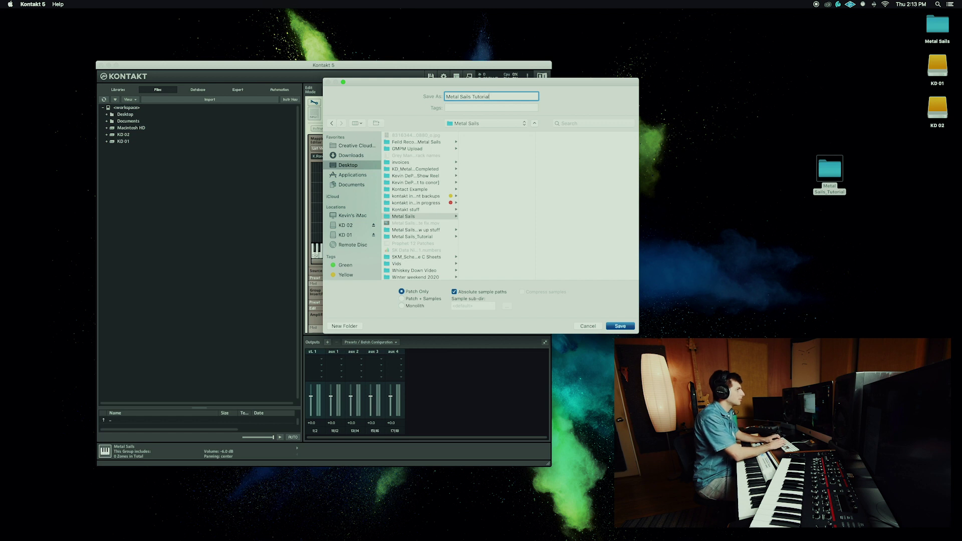
pyautogui.click(402, 299)
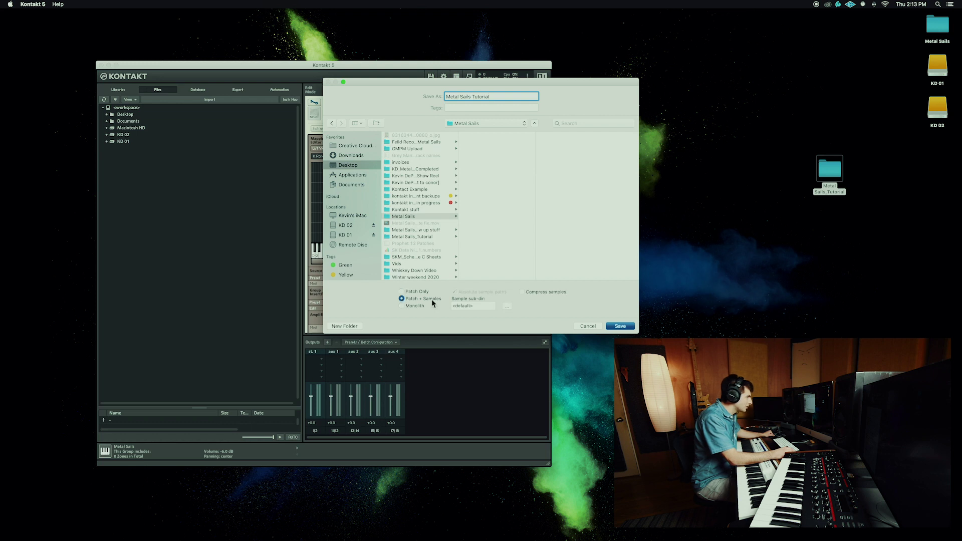
pyautogui.click(522, 292)
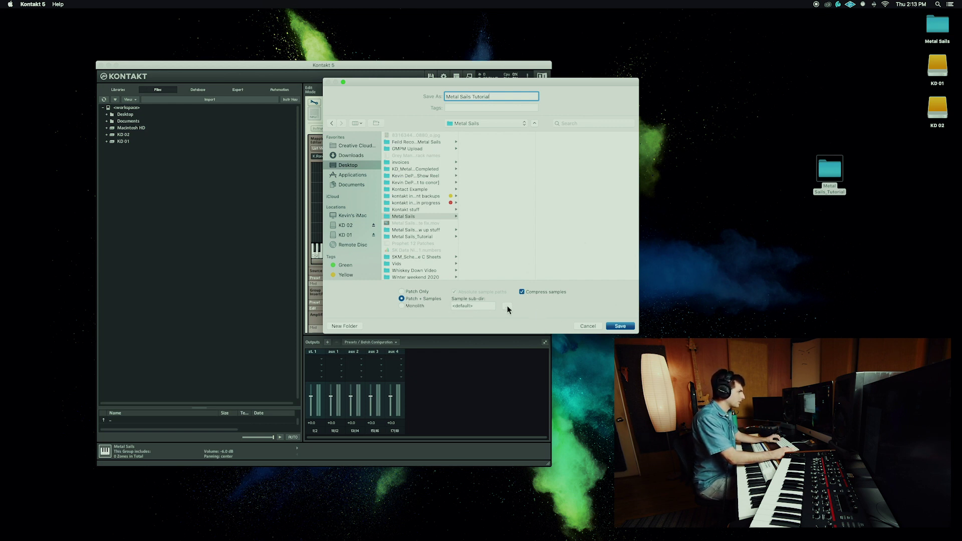
pyautogui.click(620, 327)
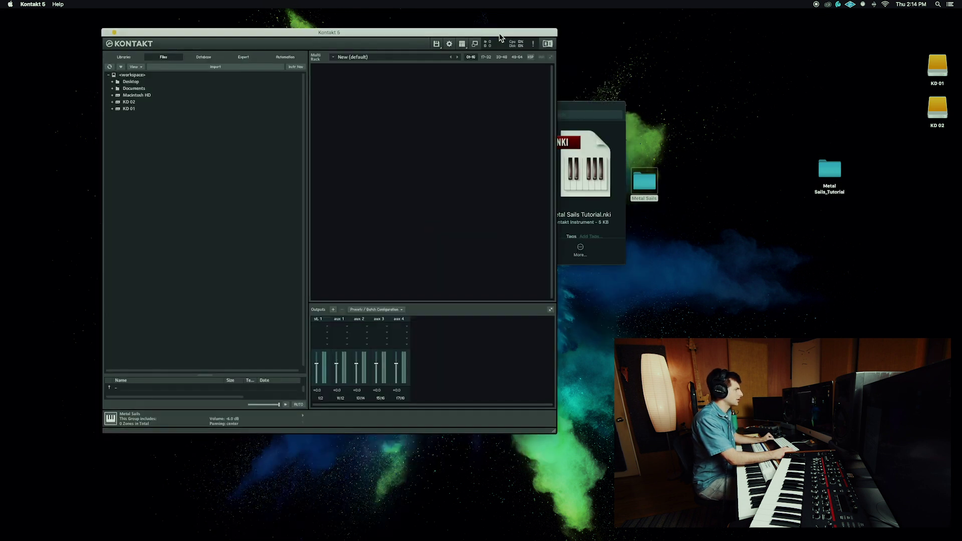
# - Open Metal Sails Tutorial.nki from Finder with Kontakt 5 and bring the Kontakt window forward
pyautogui.click(622, 98)
pyautogui.rightClick(621, 98)
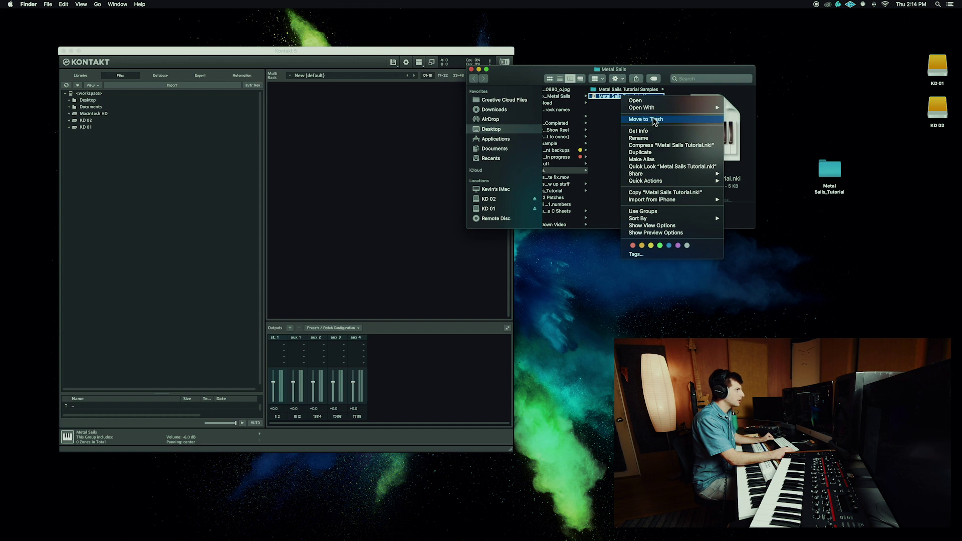
pyautogui.moveTo(651, 107)
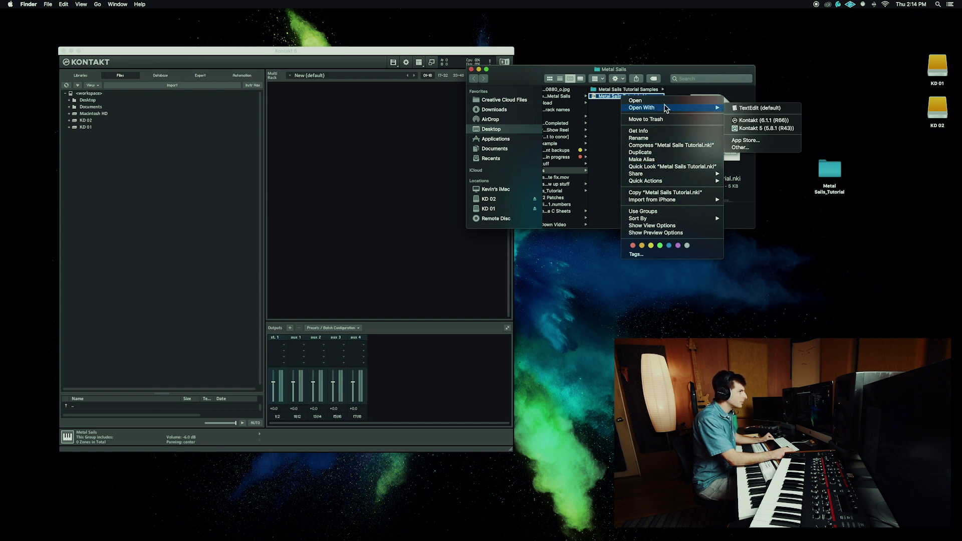
pyautogui.click(766, 127)
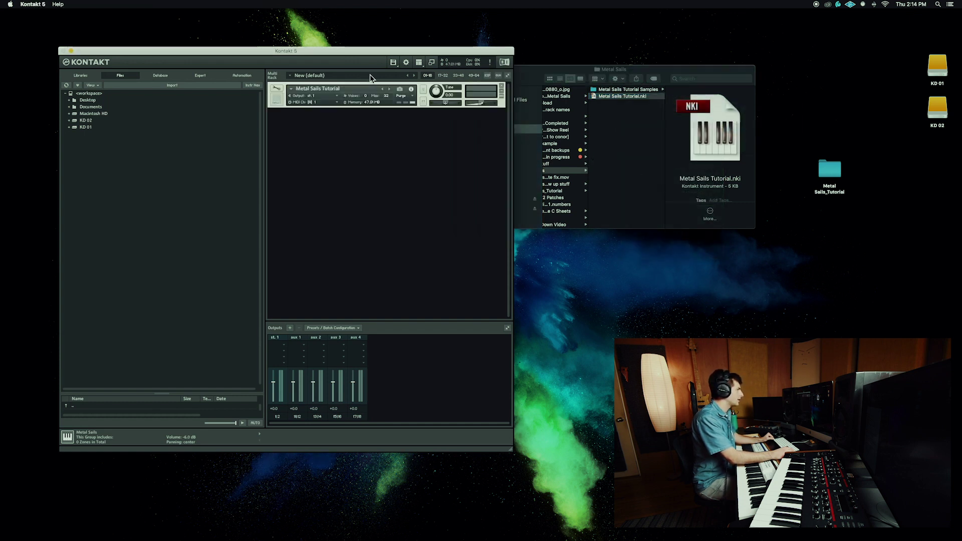
pyautogui.click(379, 57)
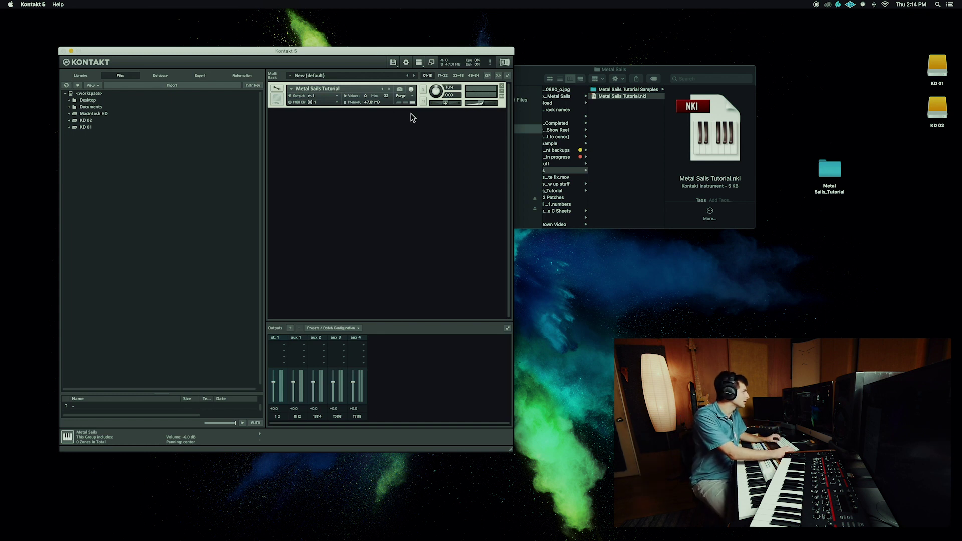
pyautogui.moveTo(345, 53)
pyautogui.mouseDown()
pyautogui.moveTo(329, 22)
pyautogui.moveTo(362, 58)
pyautogui.mouseUp()
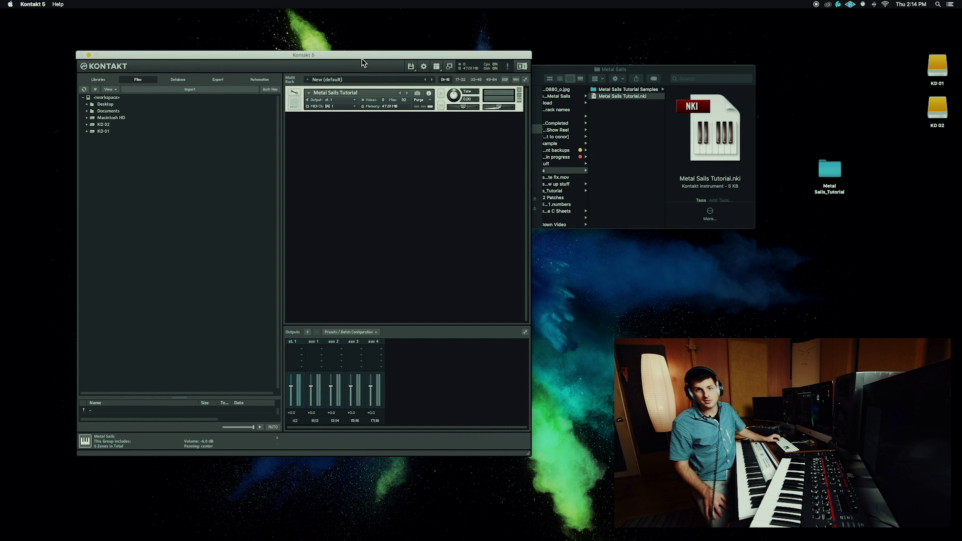